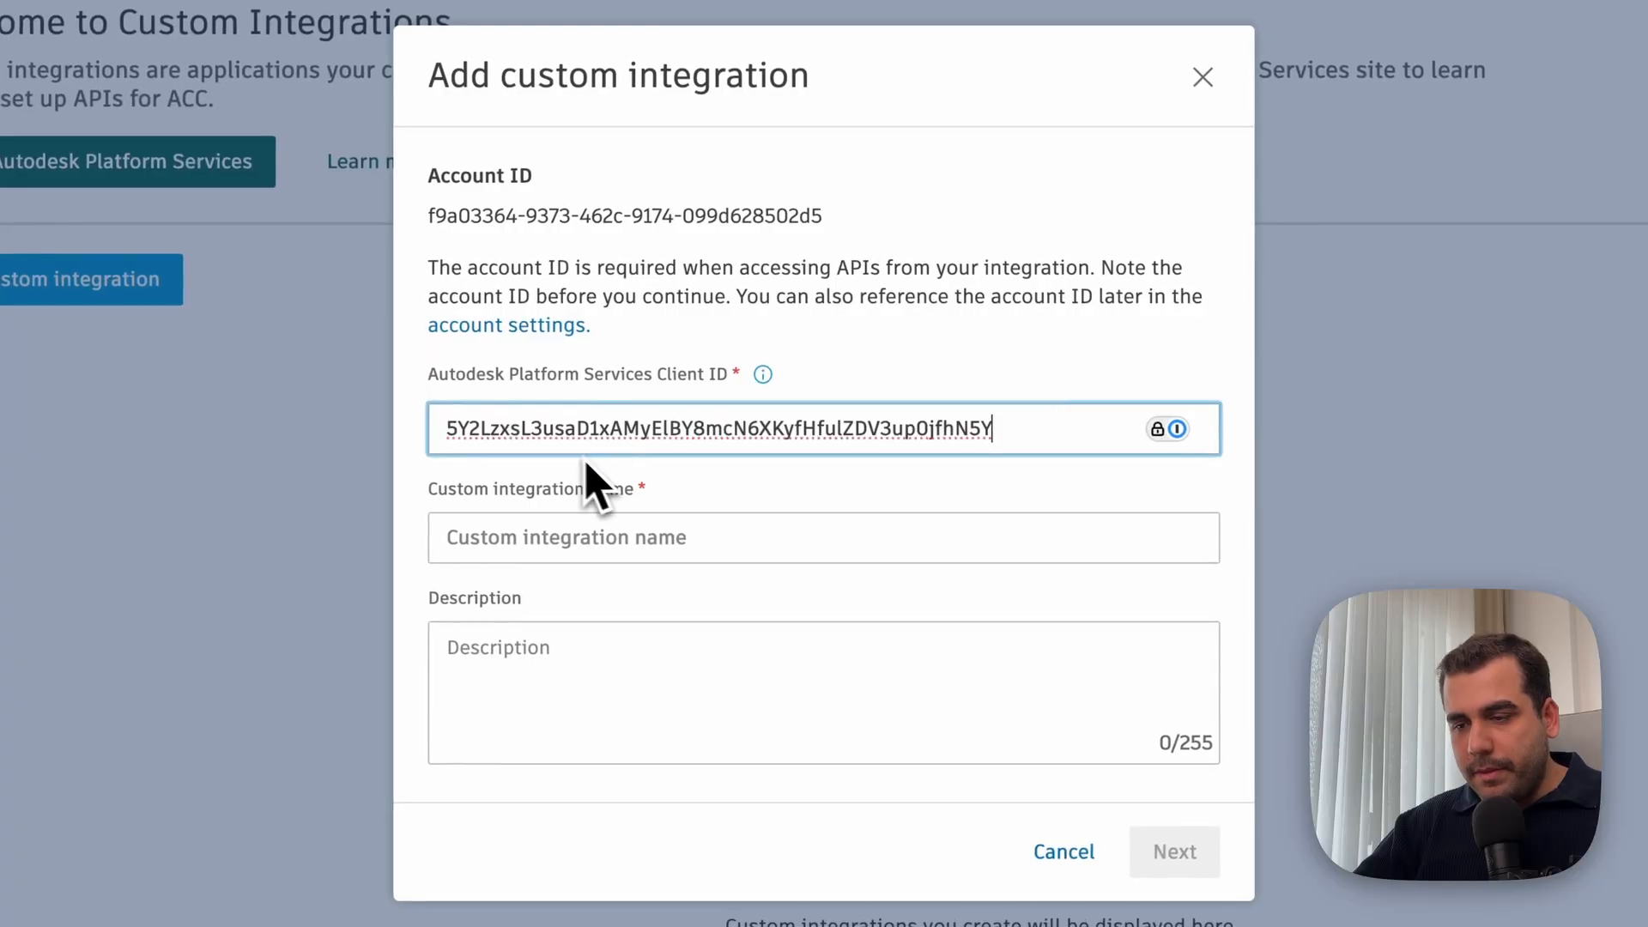
- Name the custom integration Speckle, submit the client details and proceed despite the permission warning
left_click(568, 554)
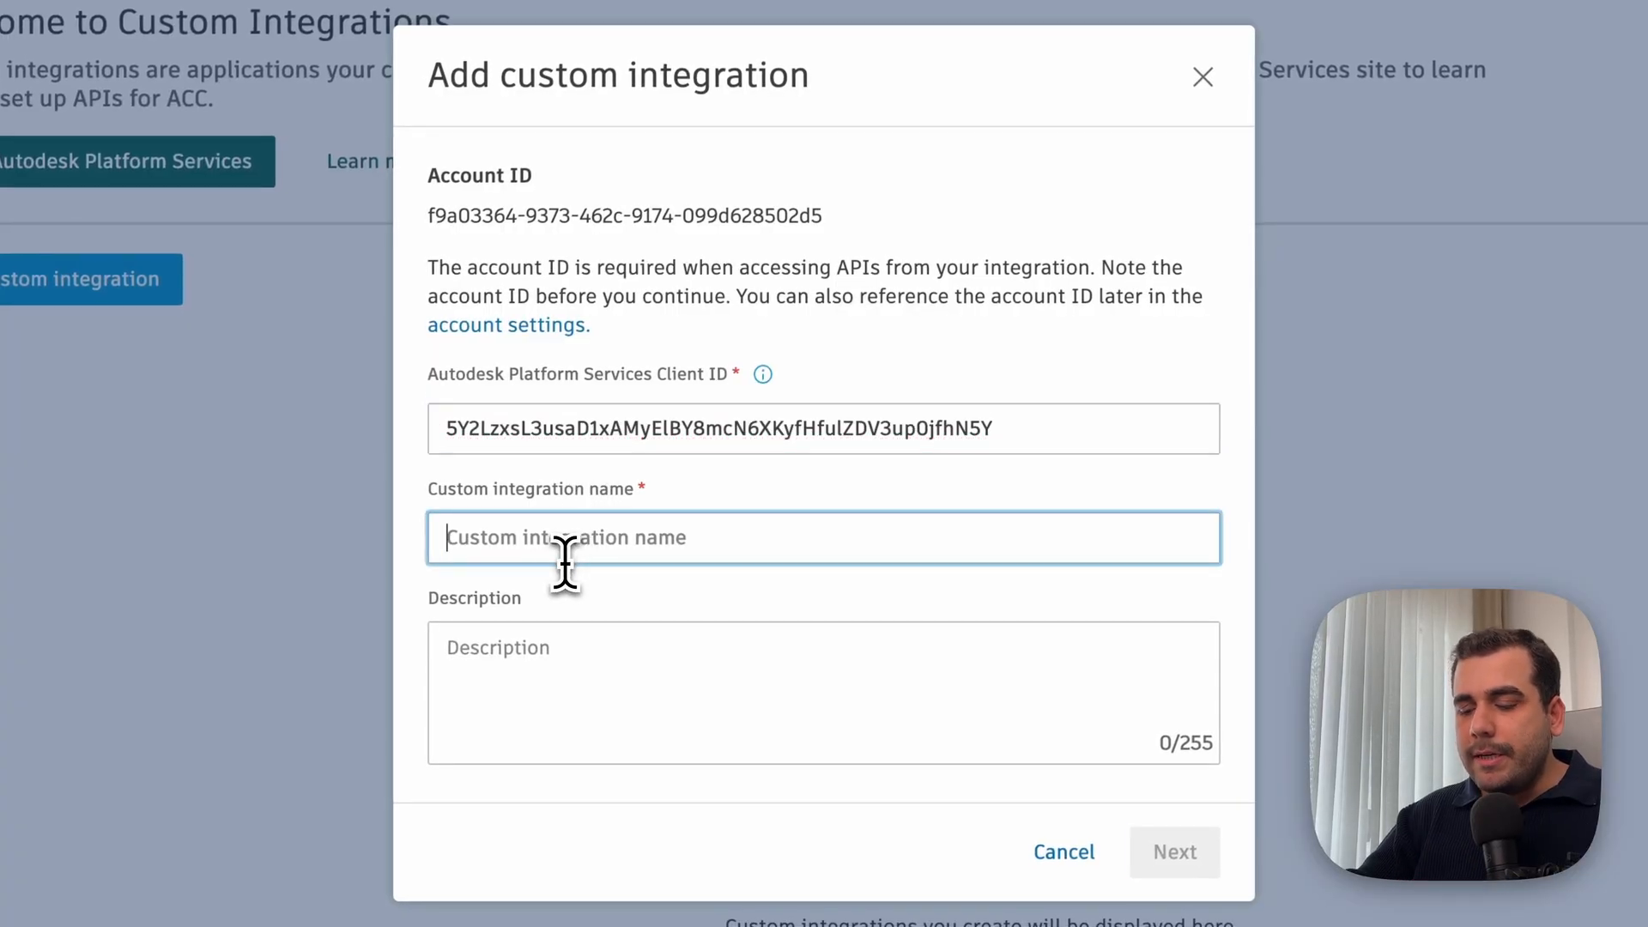
type("Speckle")
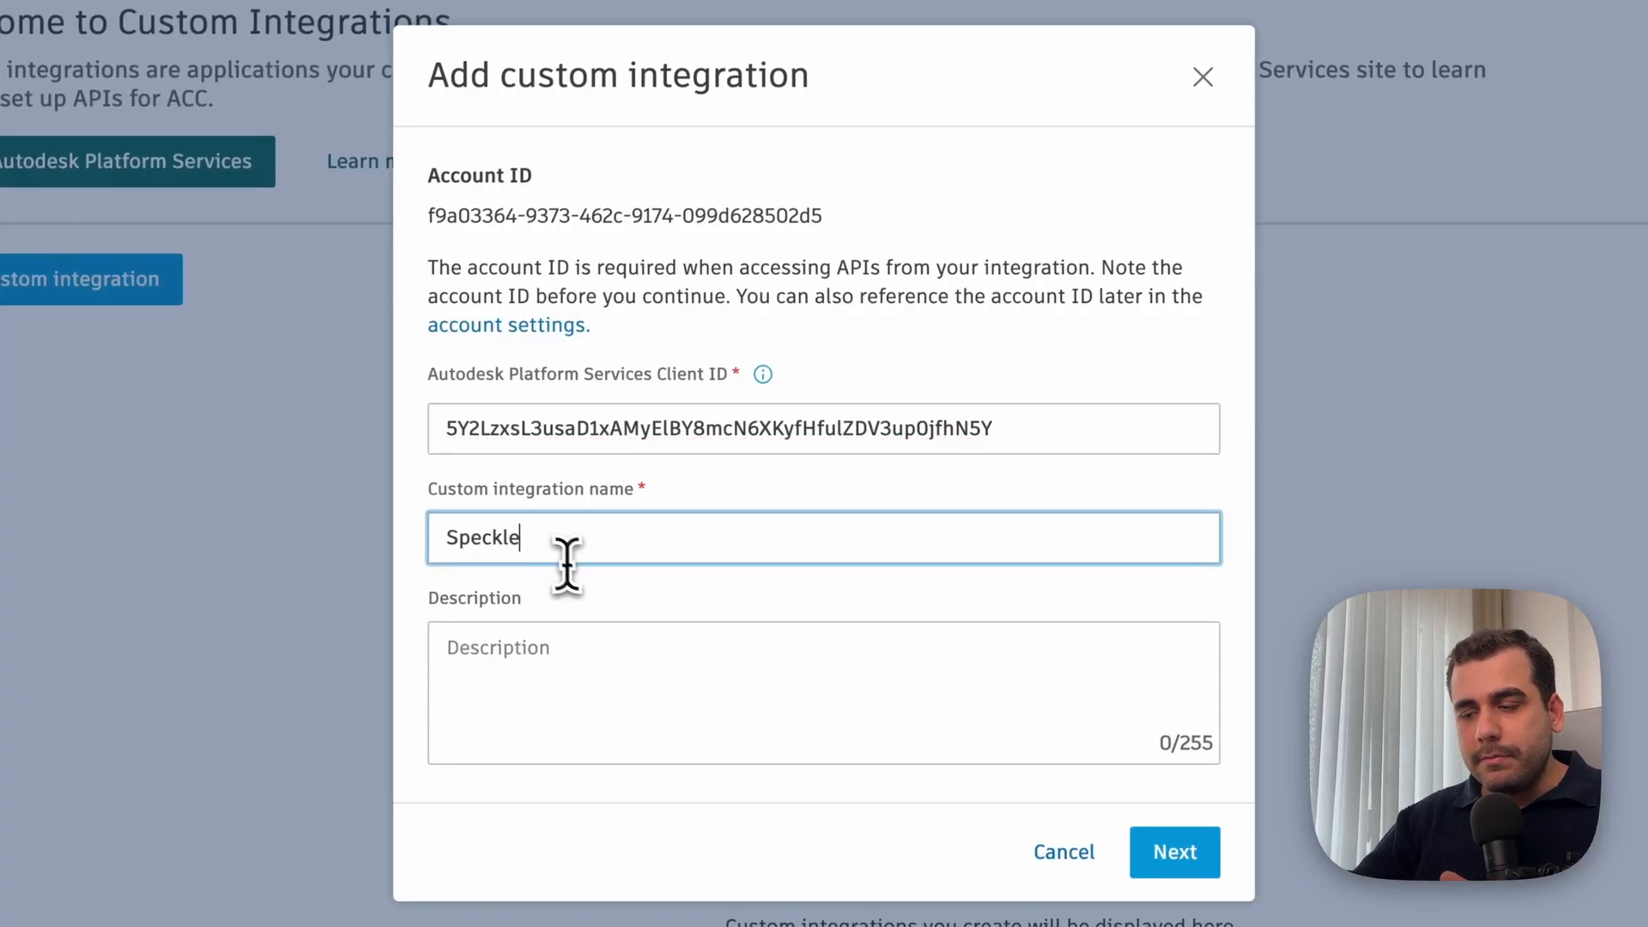
left_click(1185, 858)
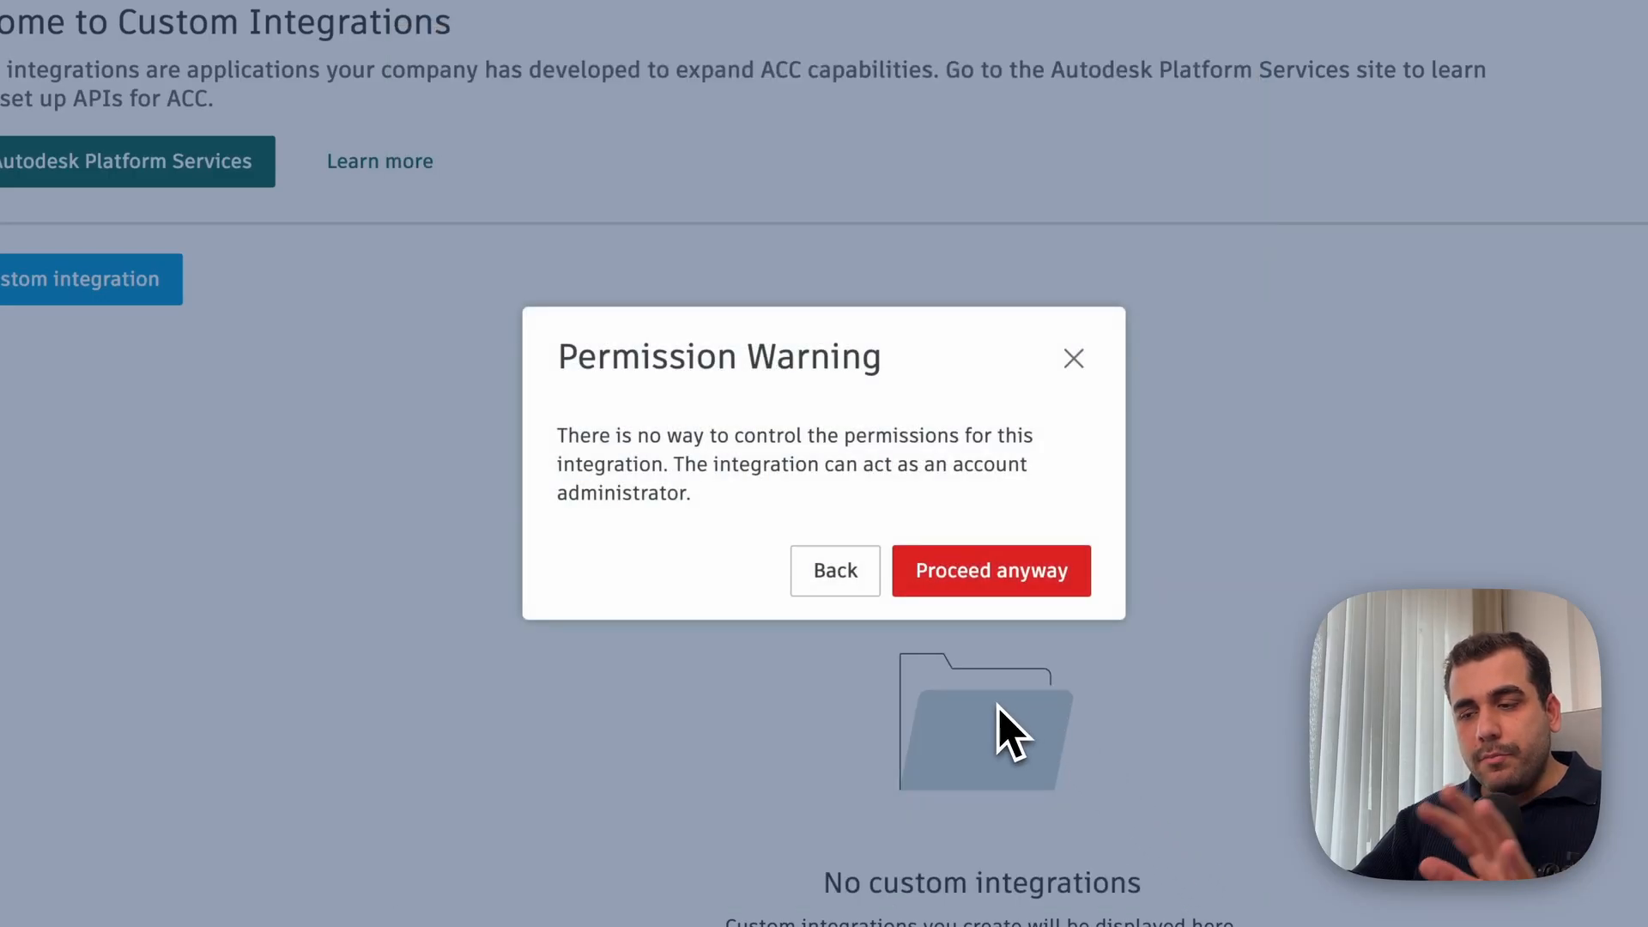
left_click(1000, 584)
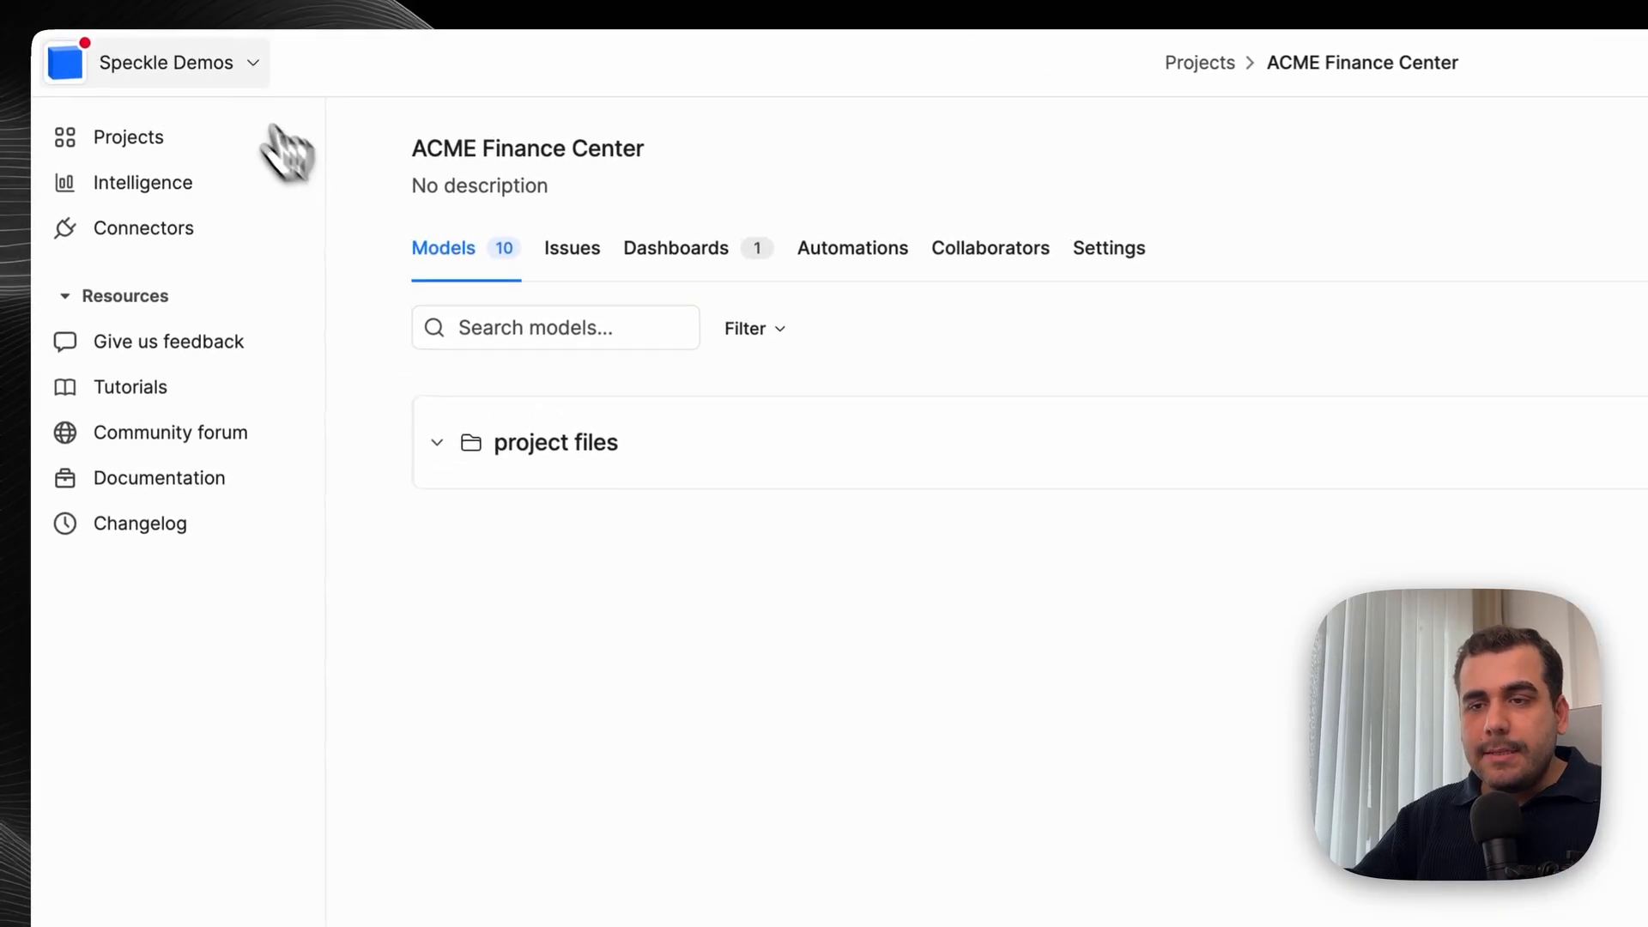
- Switch to Speckle, log in to Autodesk Construction Cloud from the Speckle Demos workspace's integration settings, and allow the requested access
left_click(206, 65)
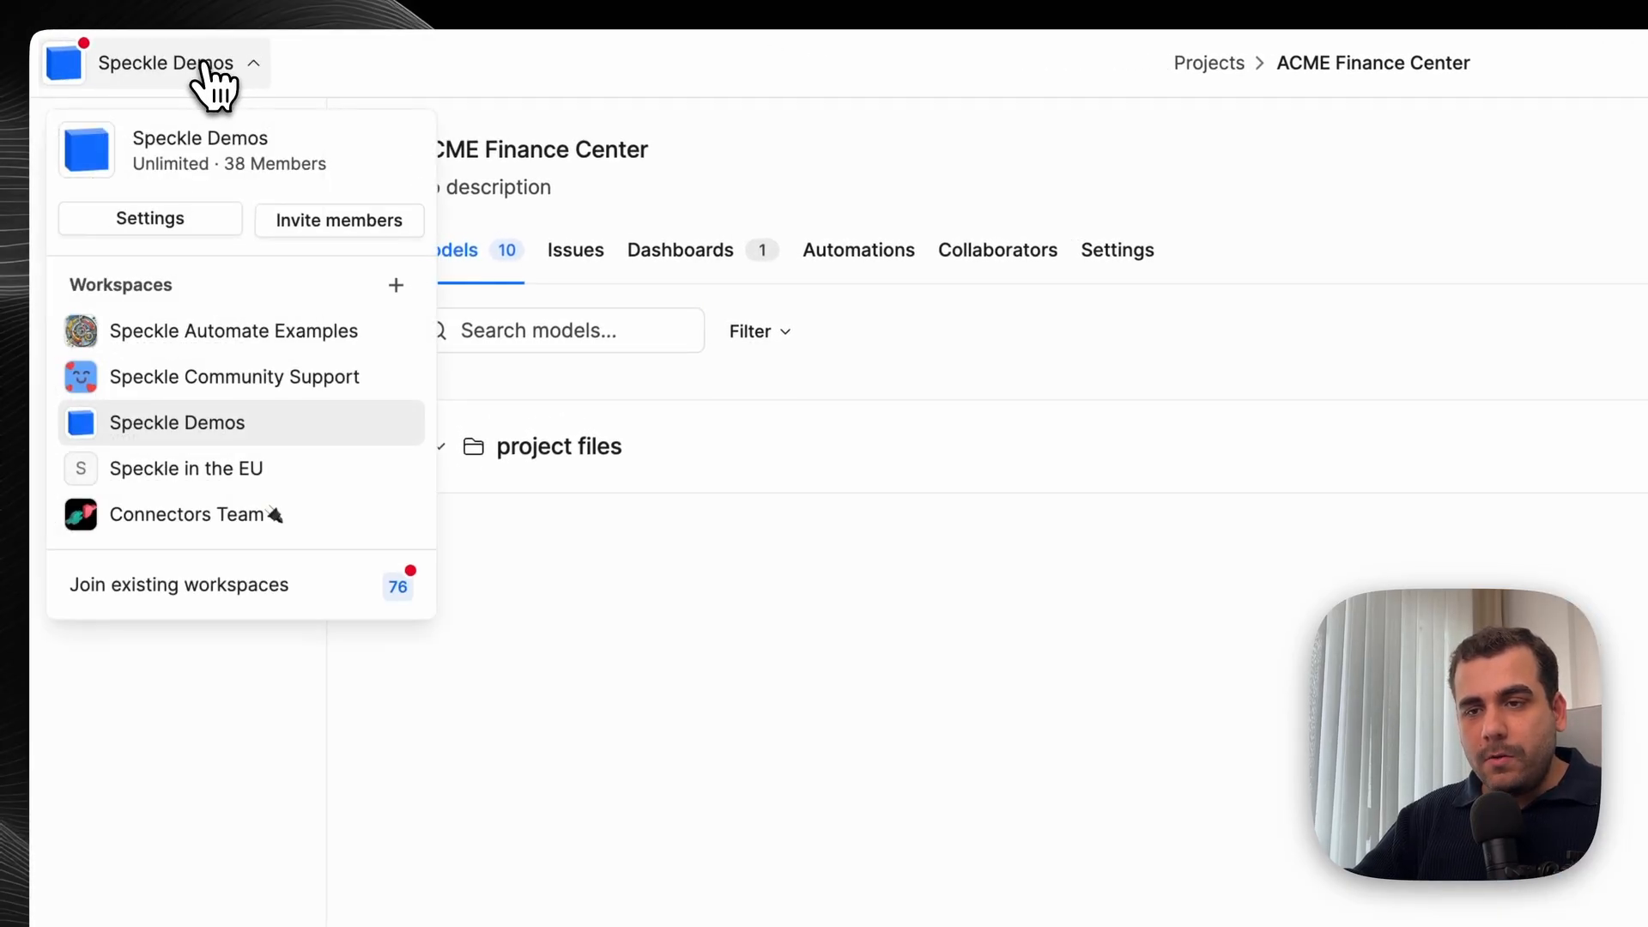
left_click(193, 224)
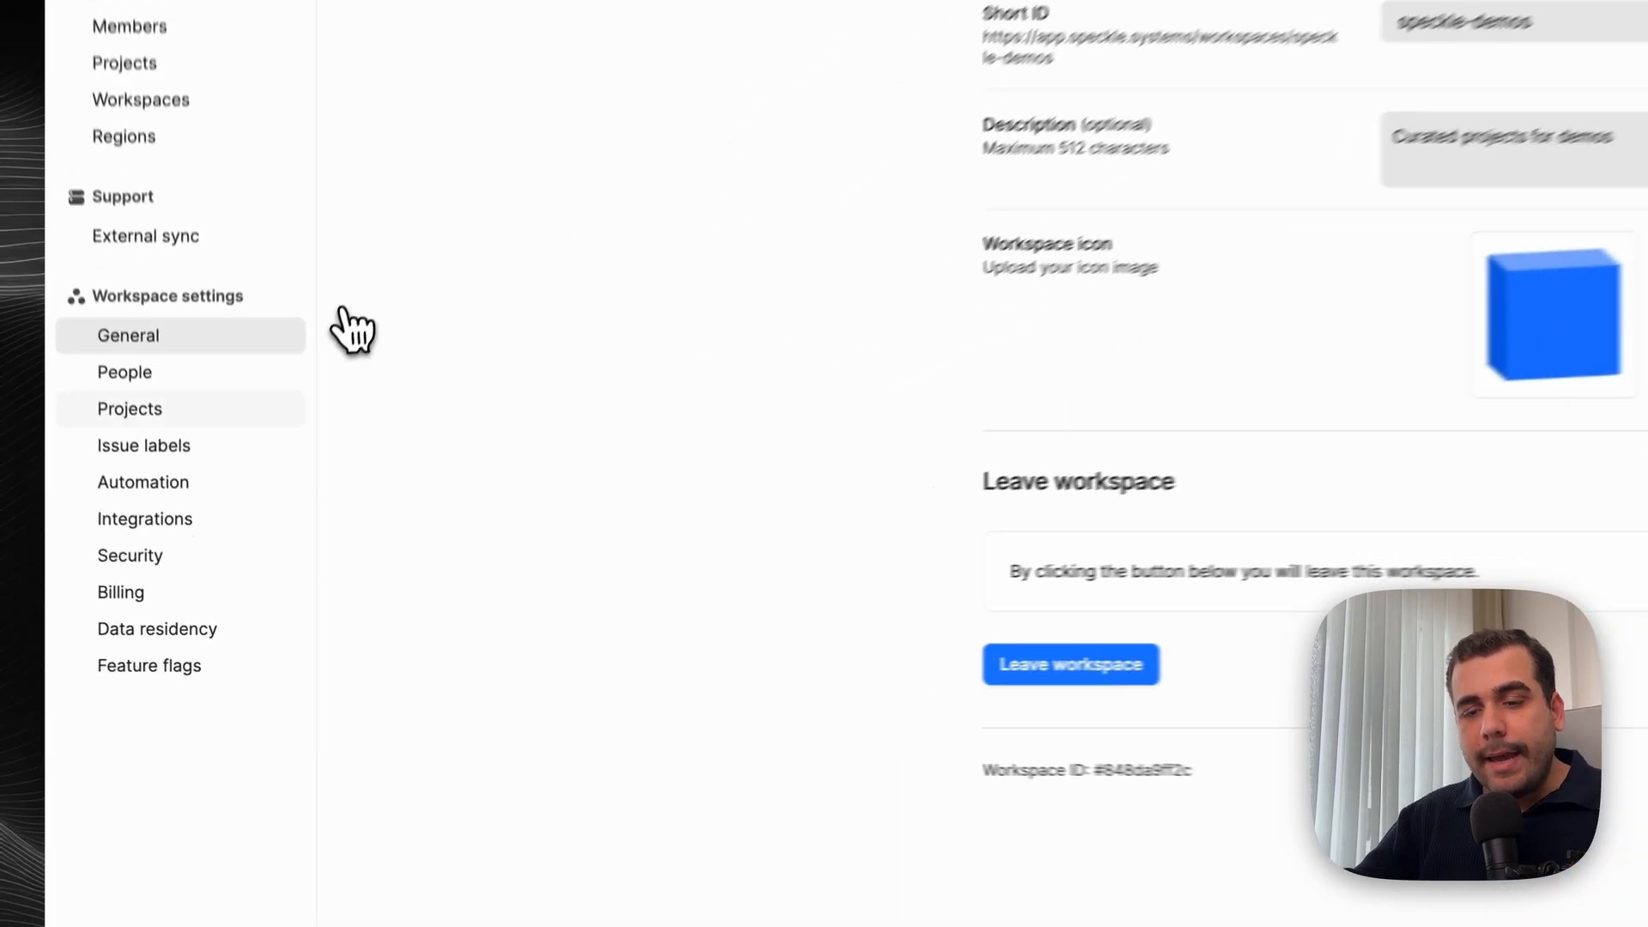
left_click(171, 508)
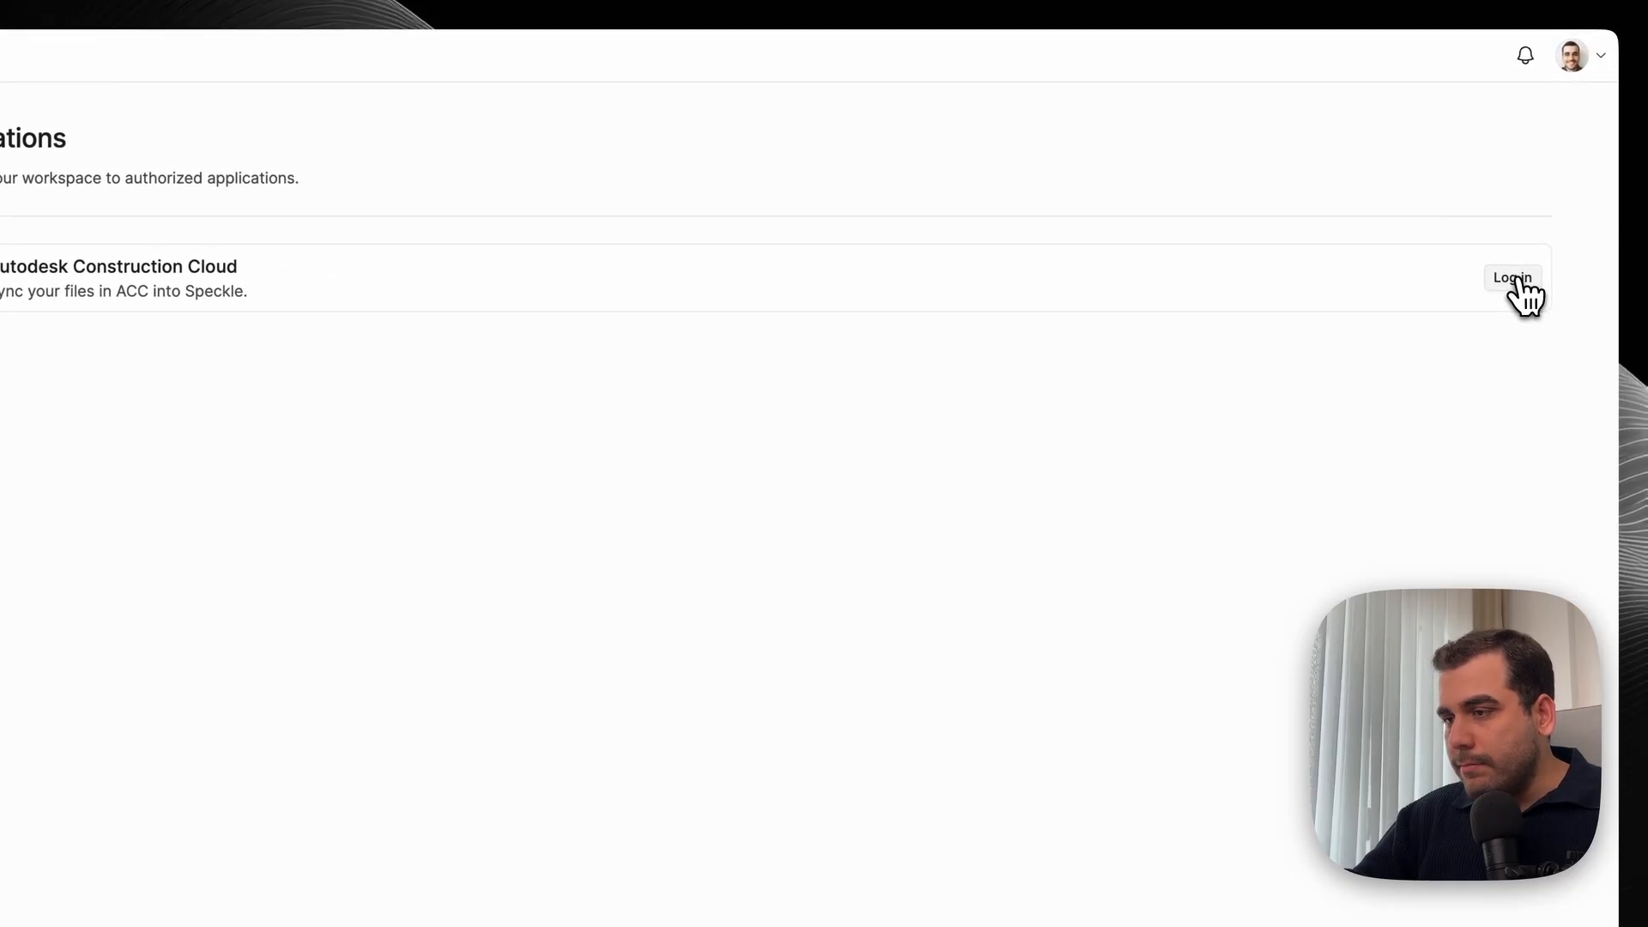
left_click(1526, 278)
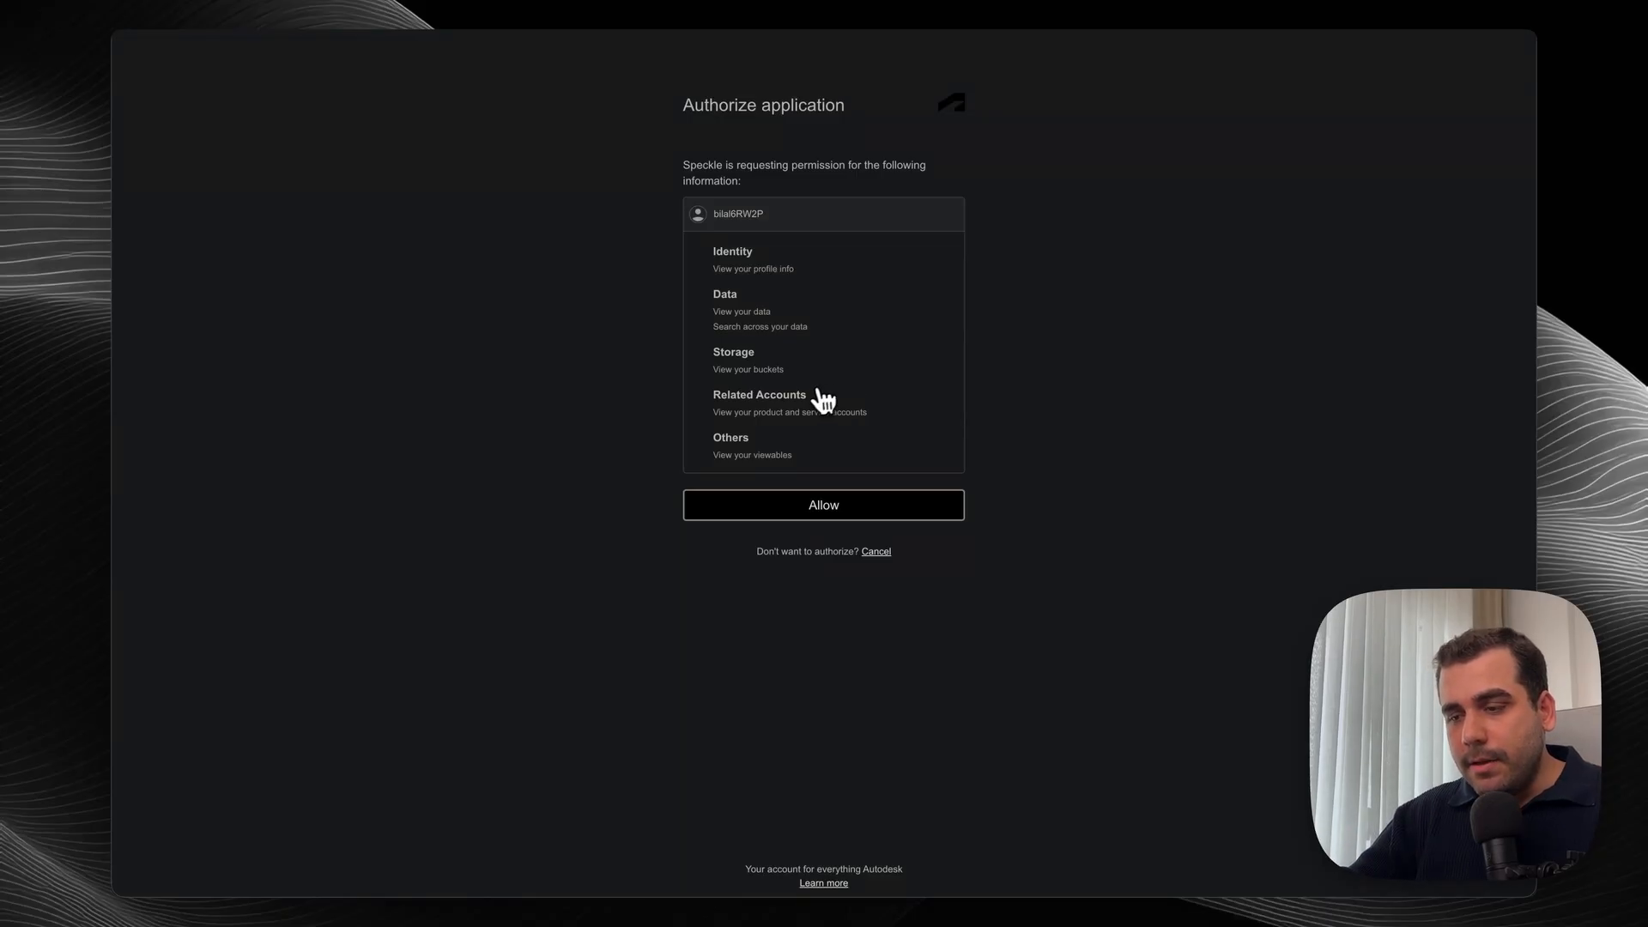
left_click(805, 512)
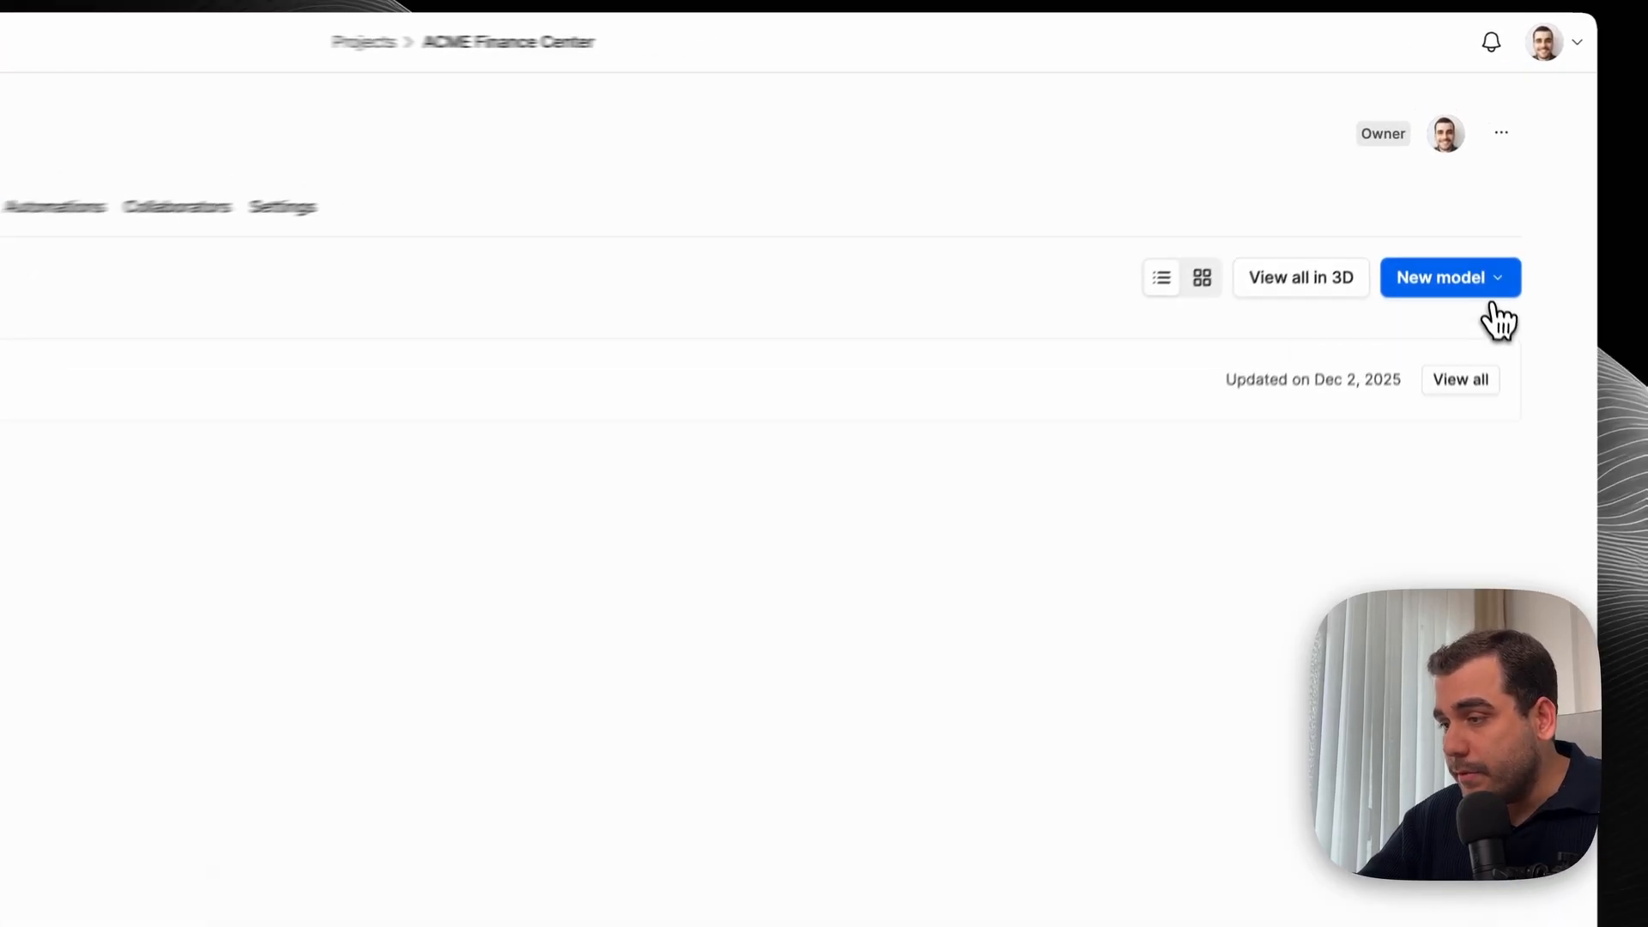
- Start an ACC sync in the ACME Finance Center project, choosing the acme-inc hub and its ACME Finance Center project as the source
left_click(1460, 197)
left_click(1442, 437)
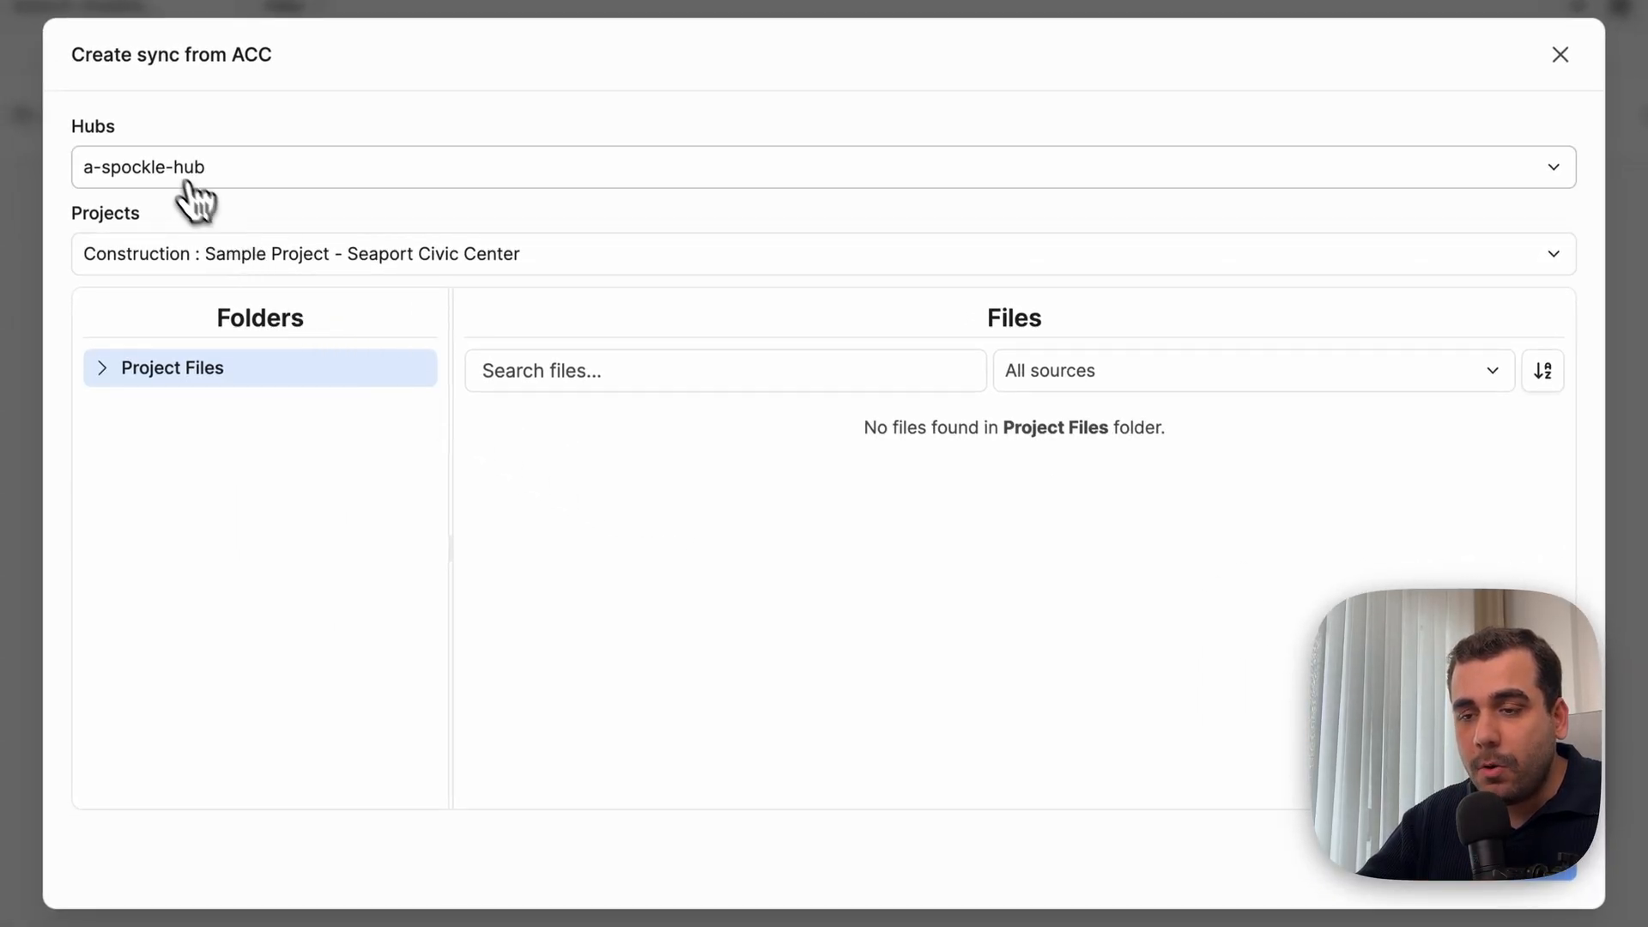
left_click(176, 174)
left_click(146, 361)
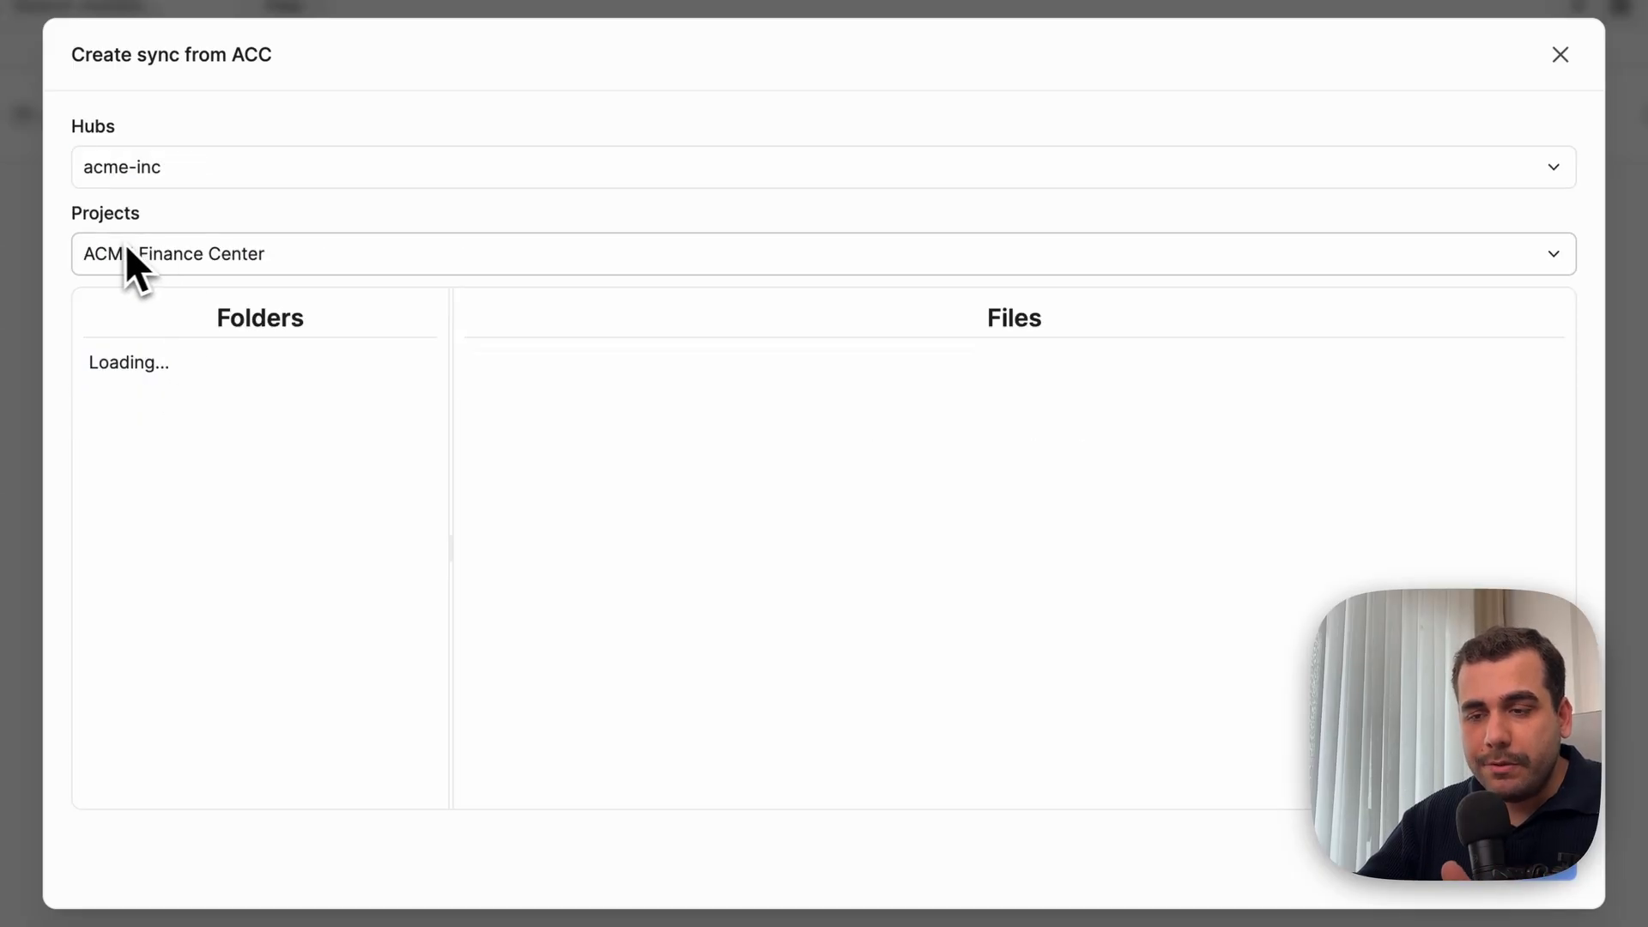
- Create the sync for ACME-I-ZZ-M3-CN-ST.rvt and SHEUNG WAN TOWER-STR.ifc from the Project Files/RVT/02-STR folder
left_click(102, 369)
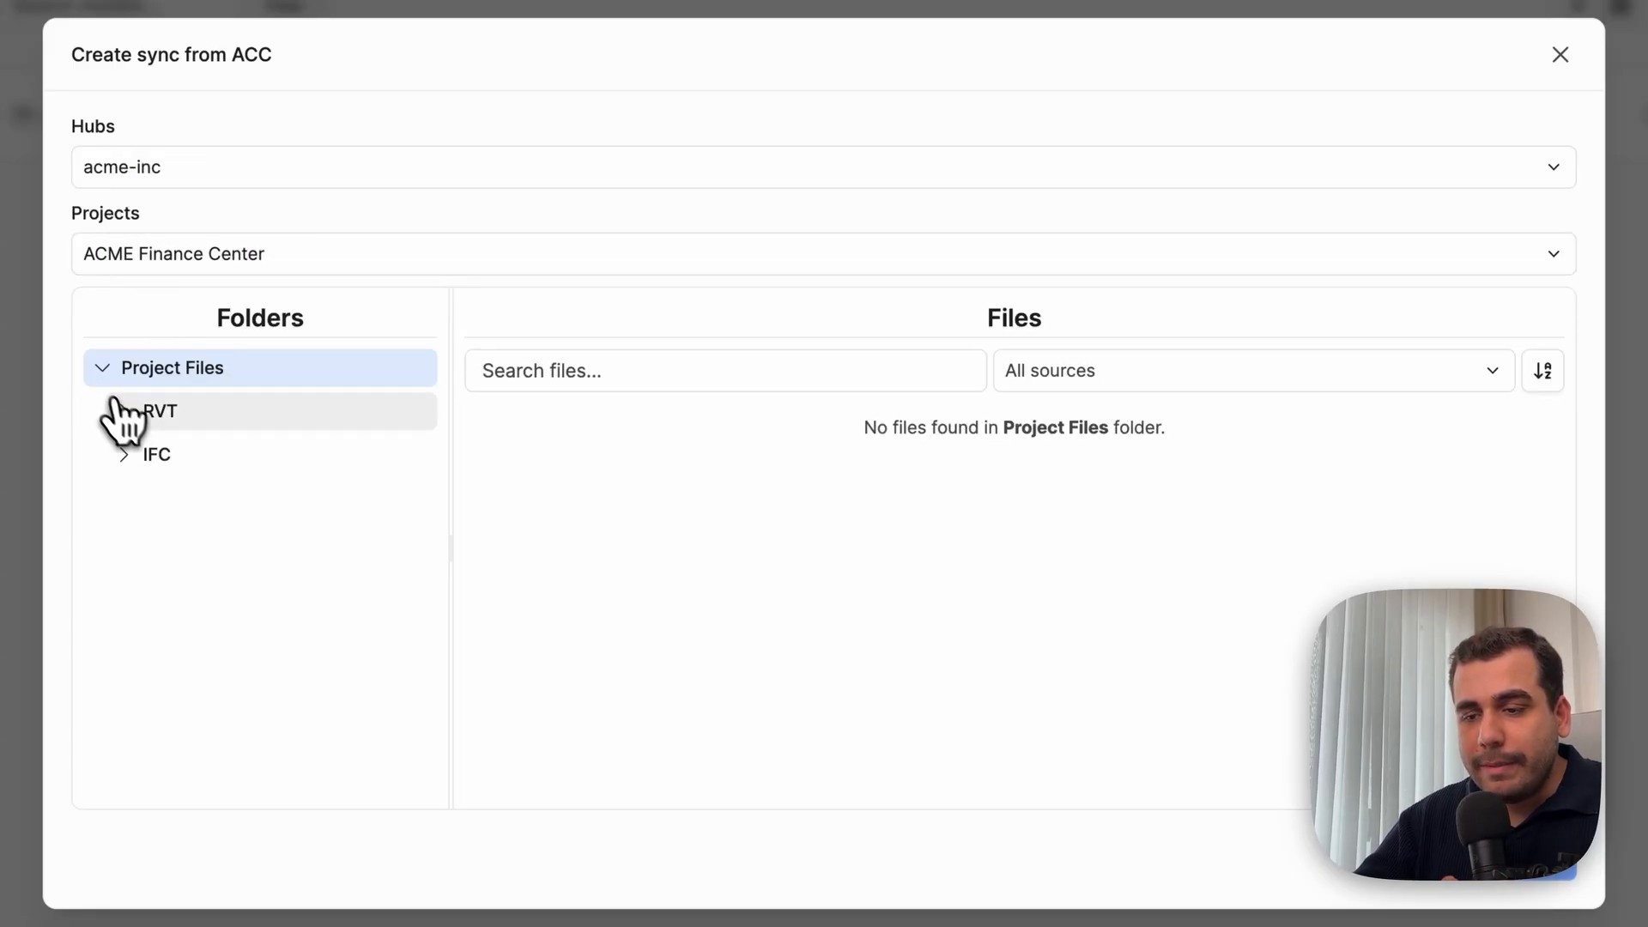
left_click(118, 409)
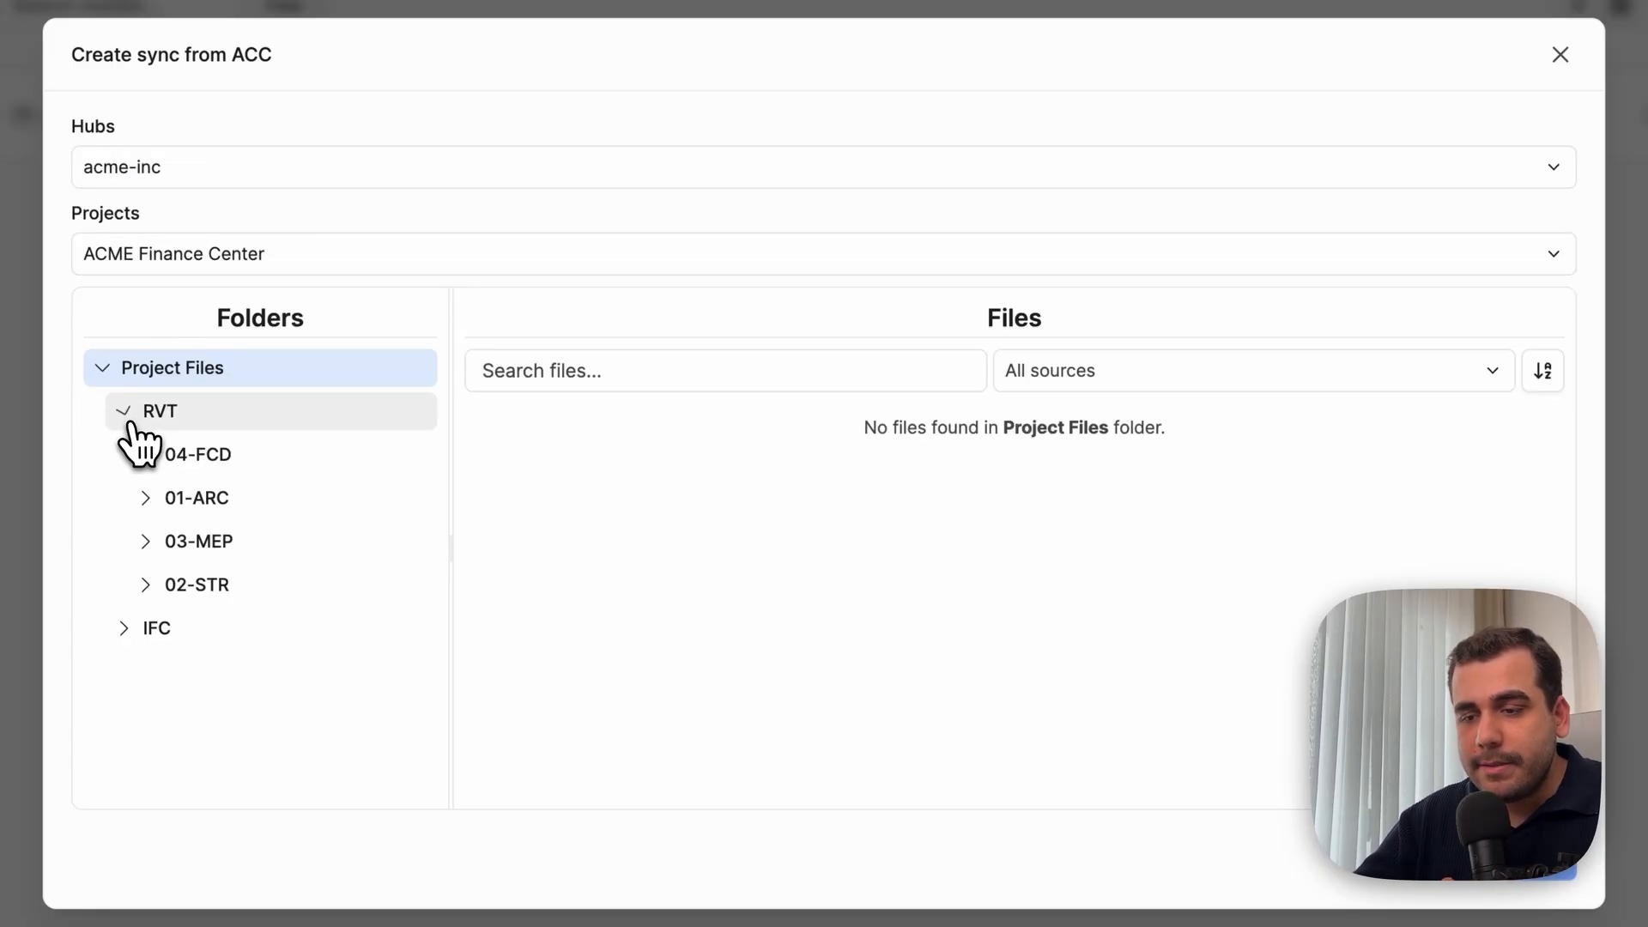
left_click(411, 585)
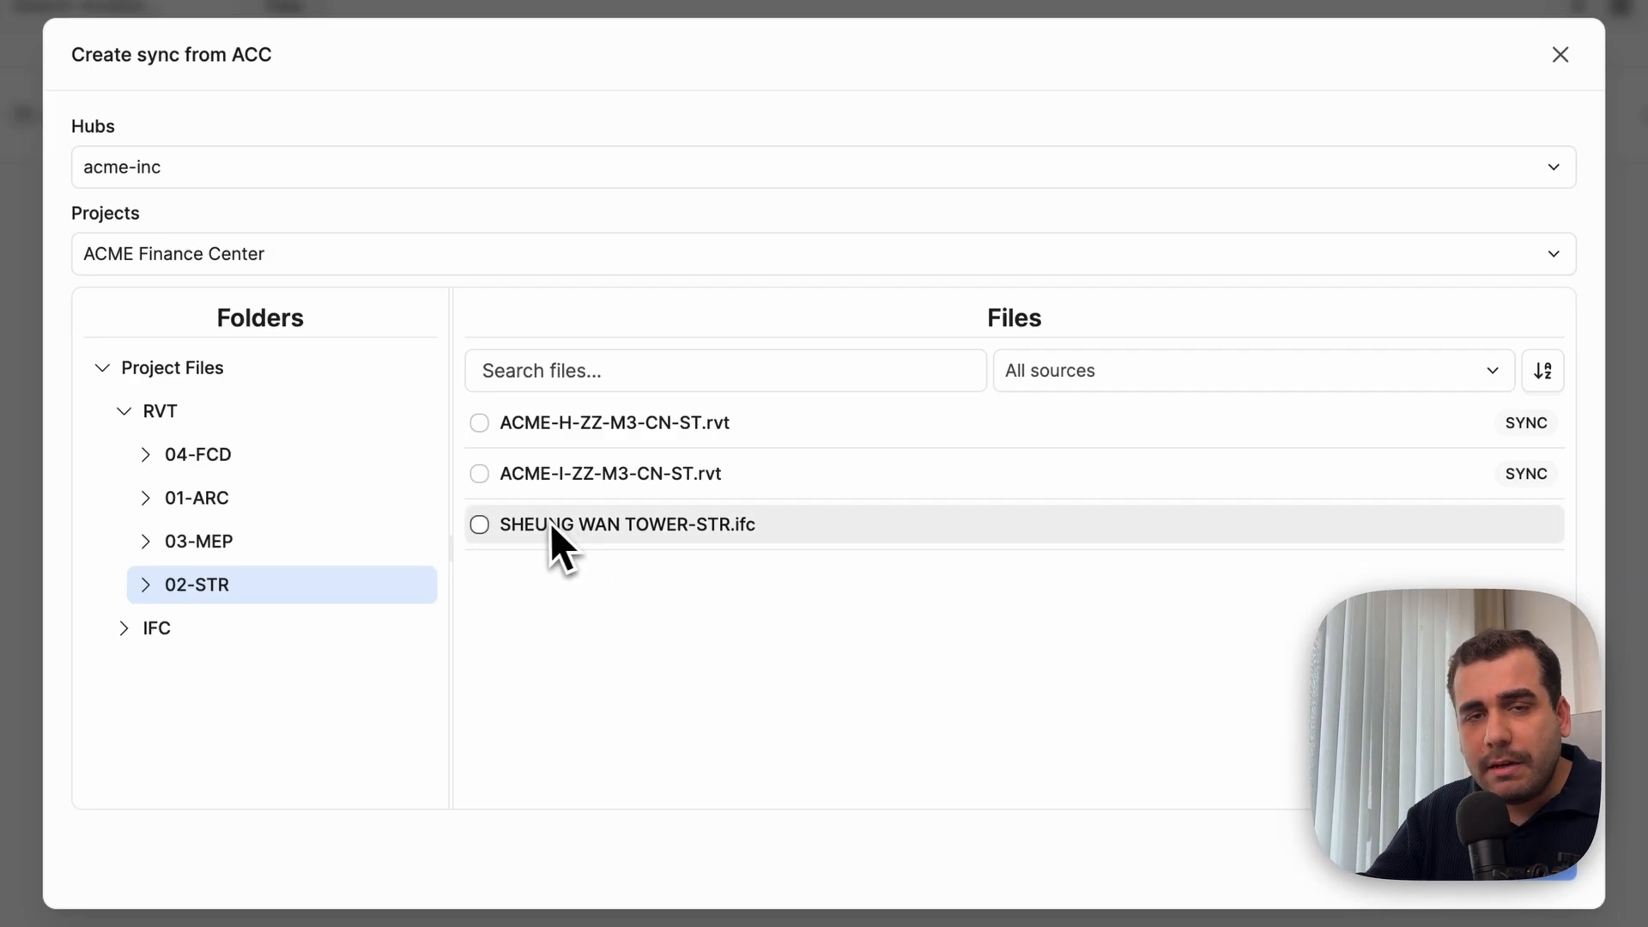
left_click(487, 479)
left_click(489, 529)
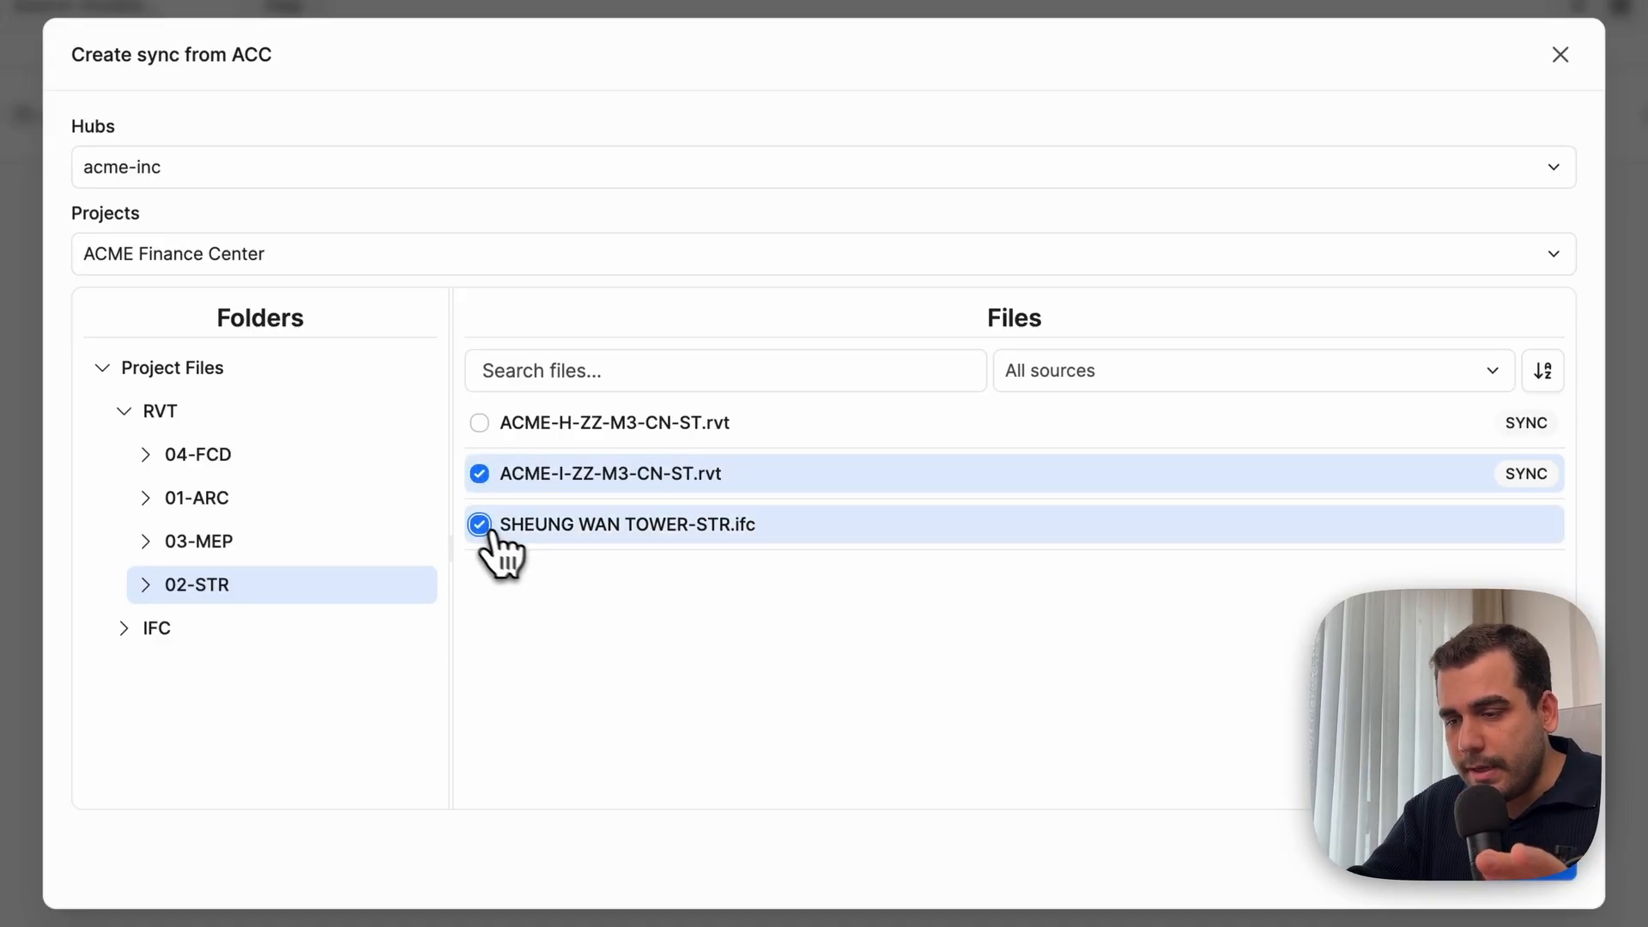
left_click(1520, 880)
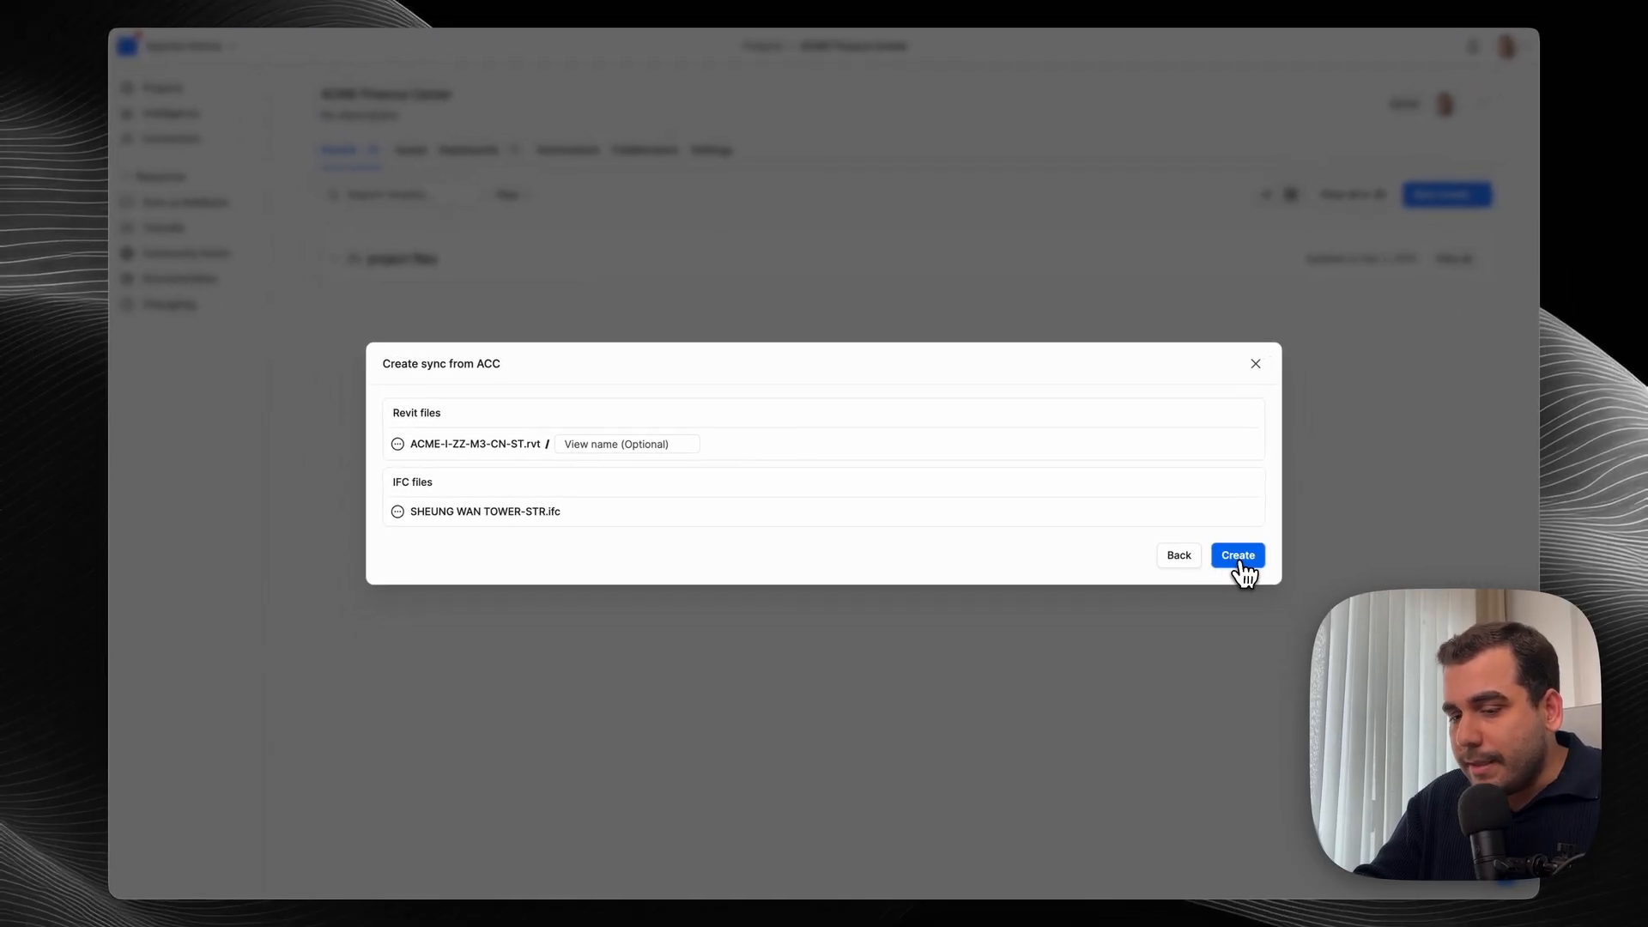
left_click(1239, 556)
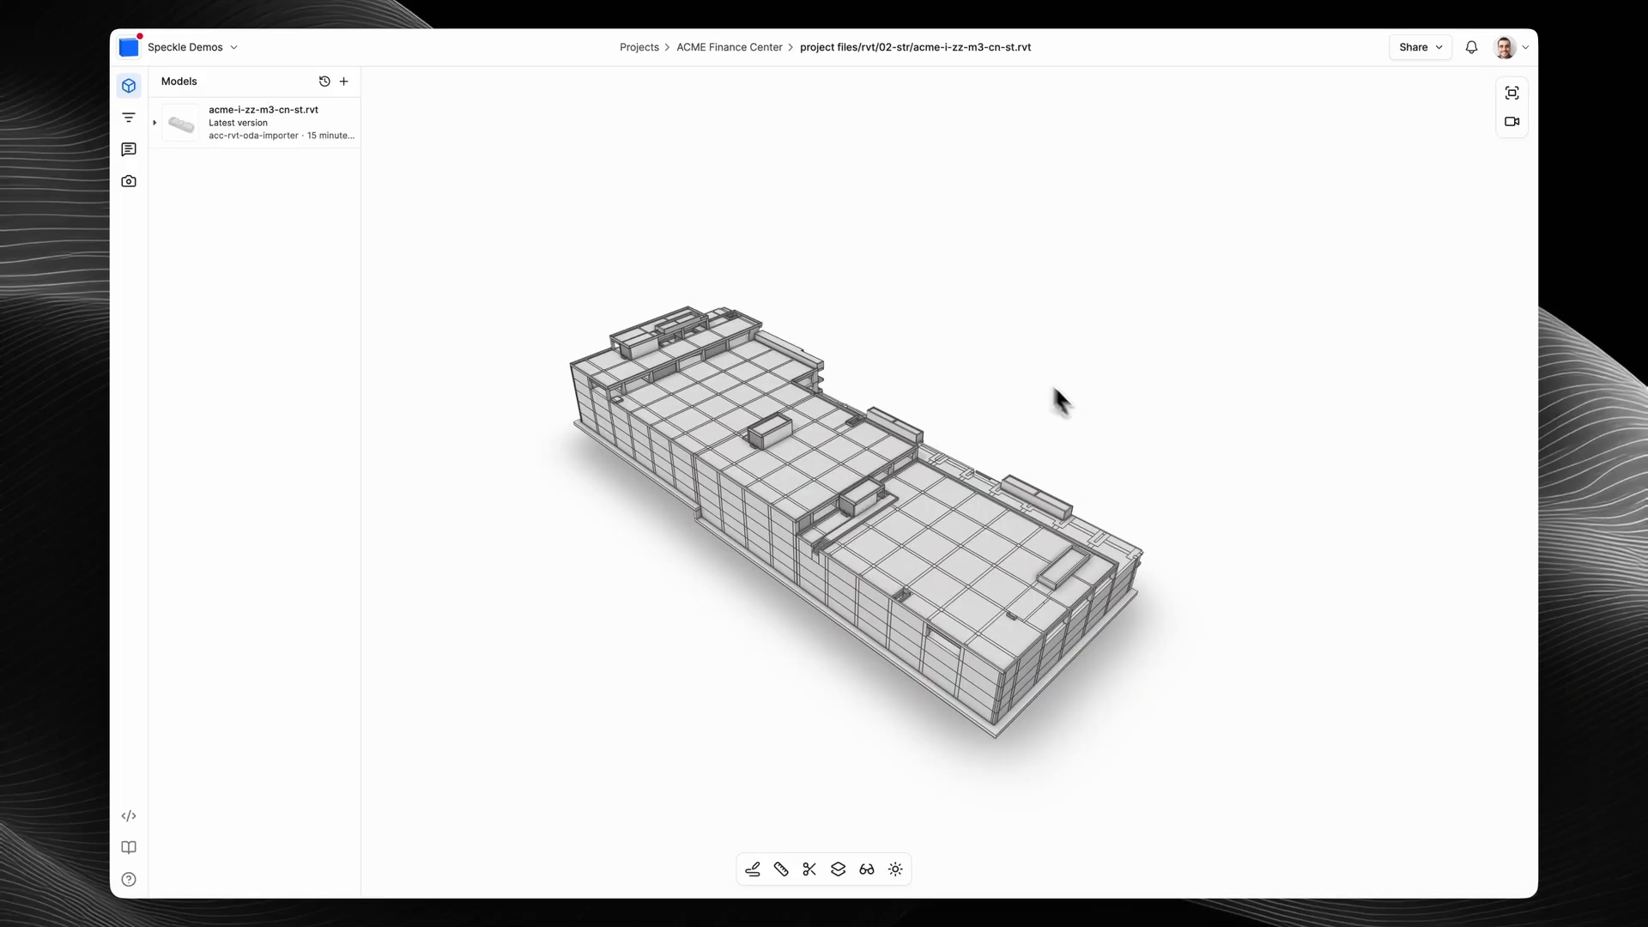
- Inspect the synced Revit building and the IFC tower from several angles in the 3D viewer
left_click_drag(1059, 397, 882, 350)
scroll(814, 508, "up", 5)
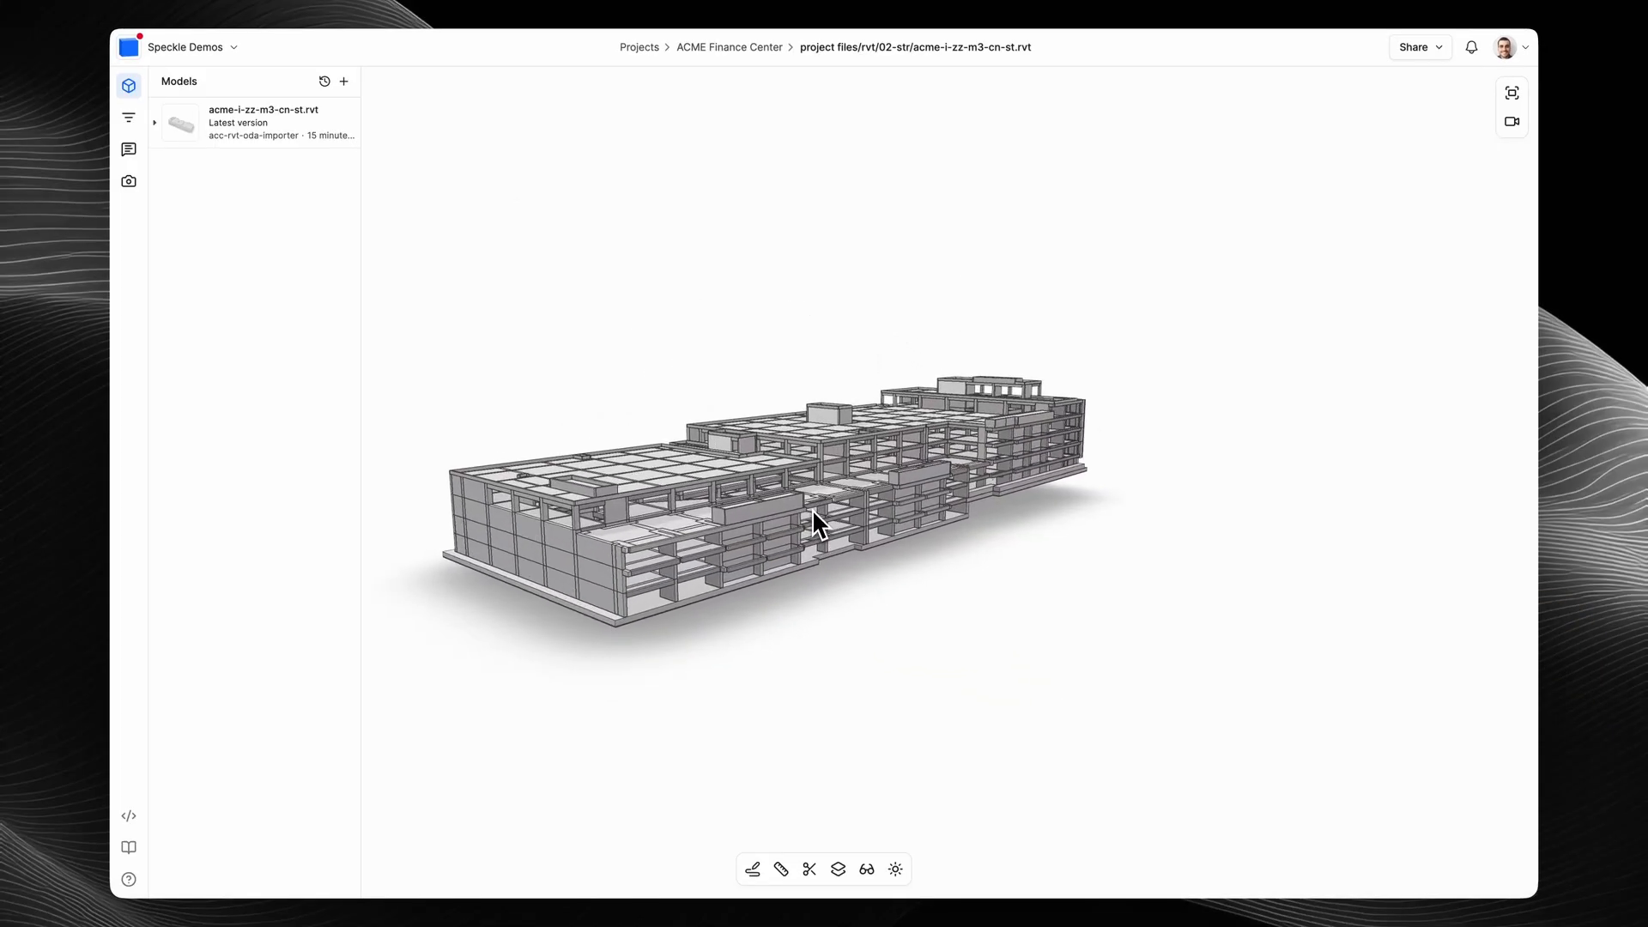
left_click_drag(812, 508, 1138, 426)
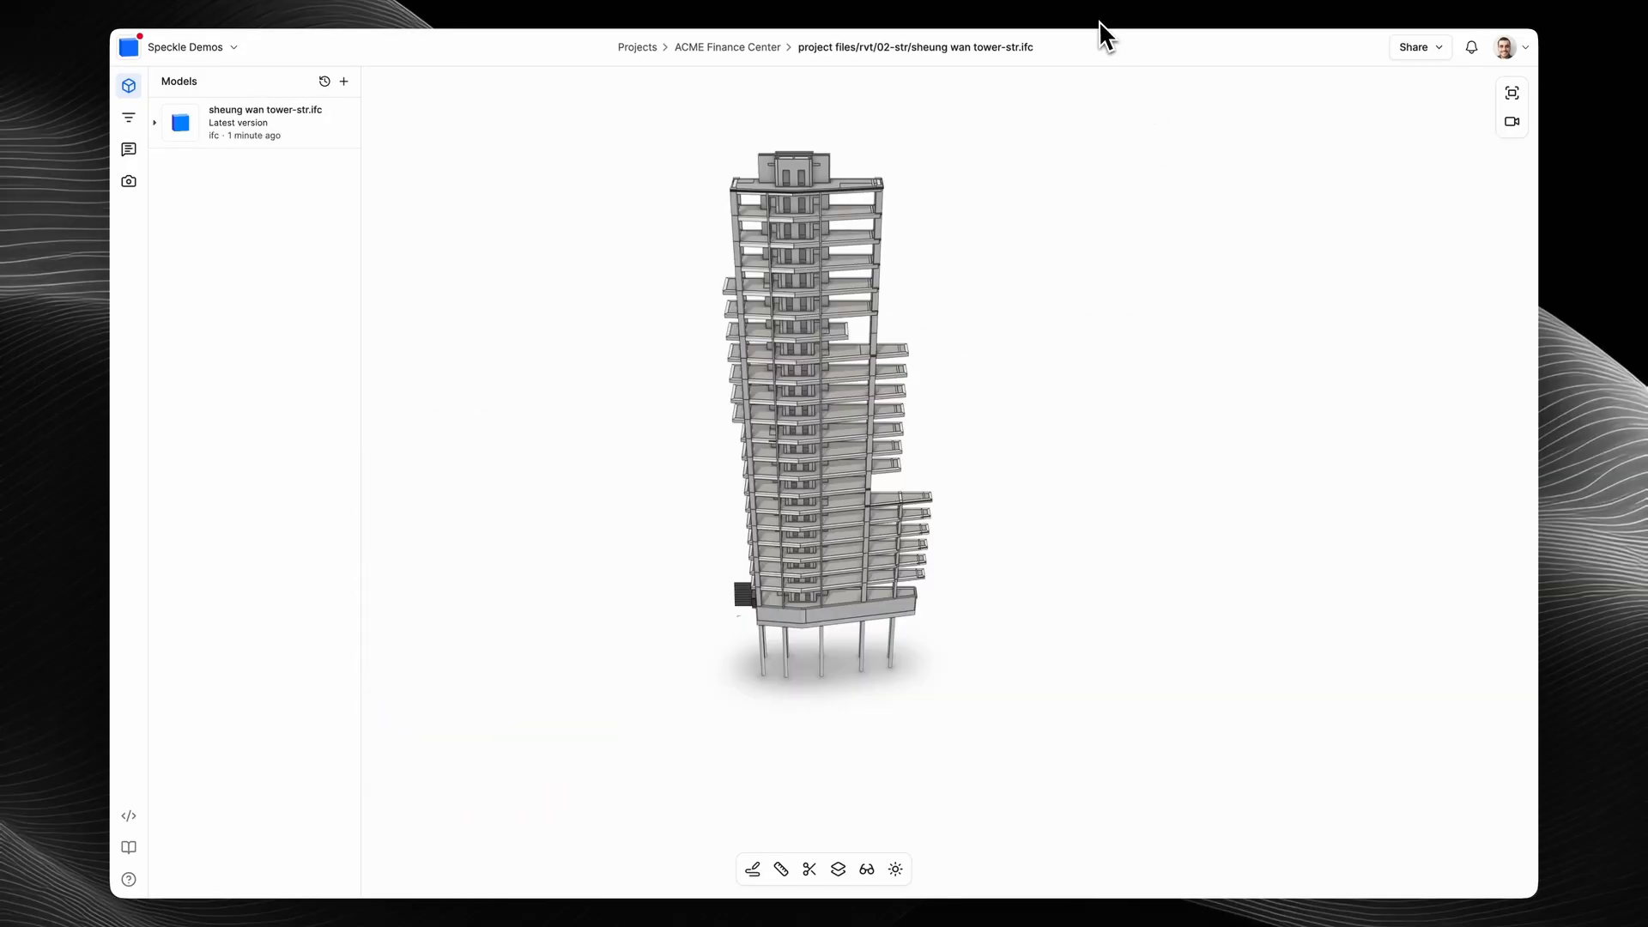
left_click_drag(985, 387, 819, 266)
left_click(801, 274)
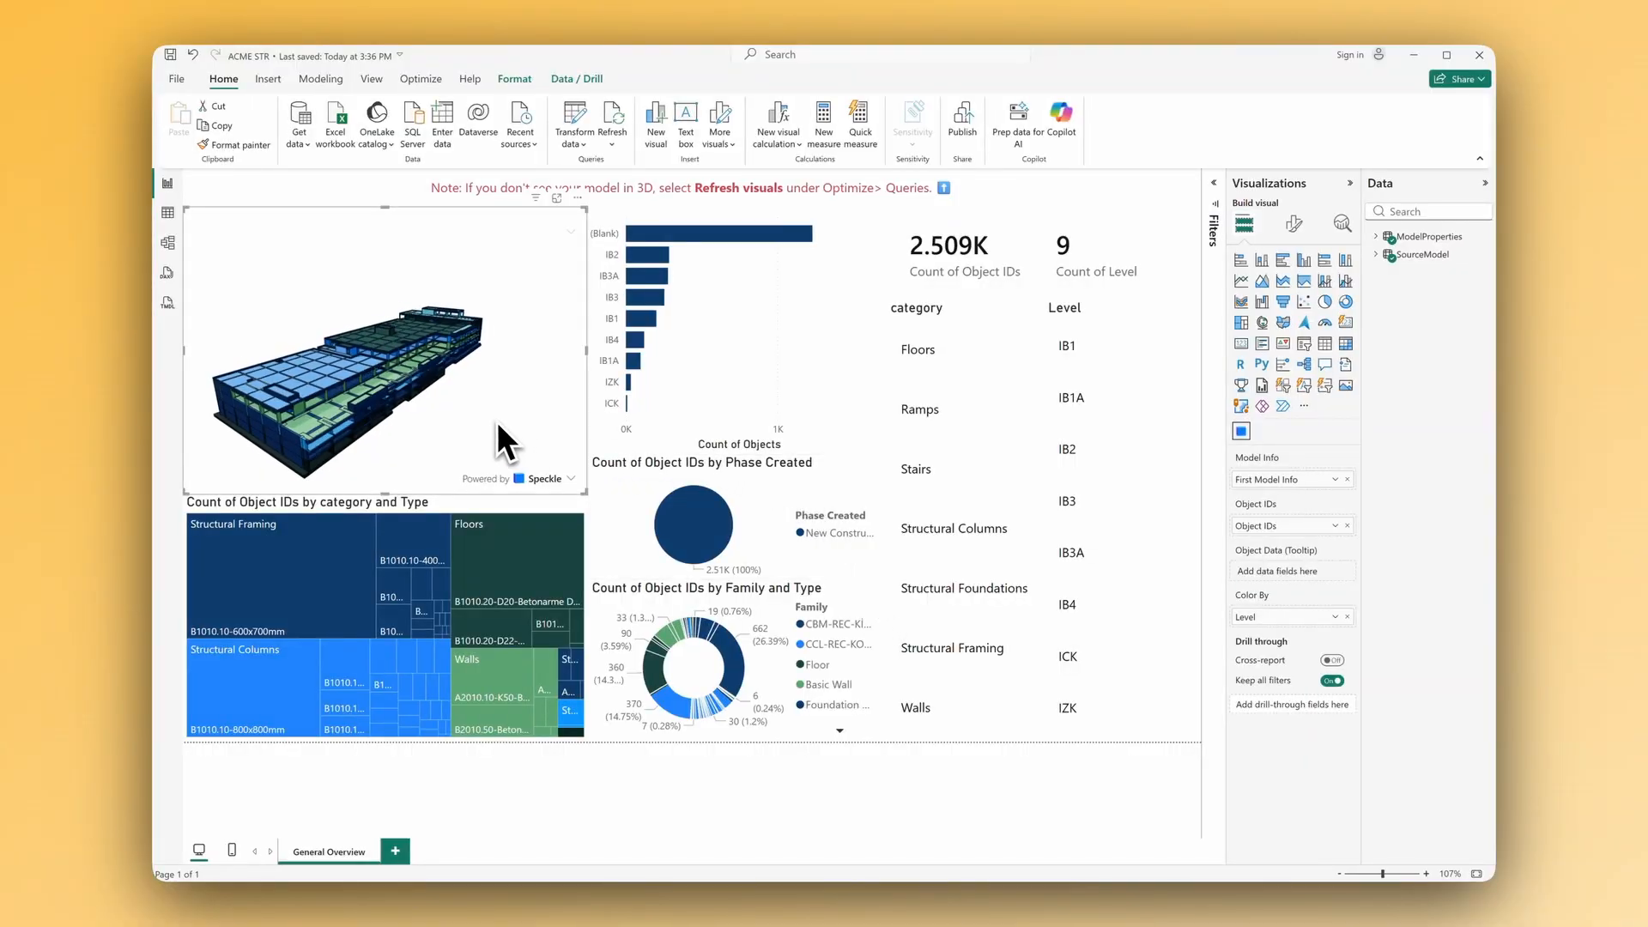
- In Power BI, filter the ACME STR report to Floors on level IB1, and release both filters
left_click(1101, 359)
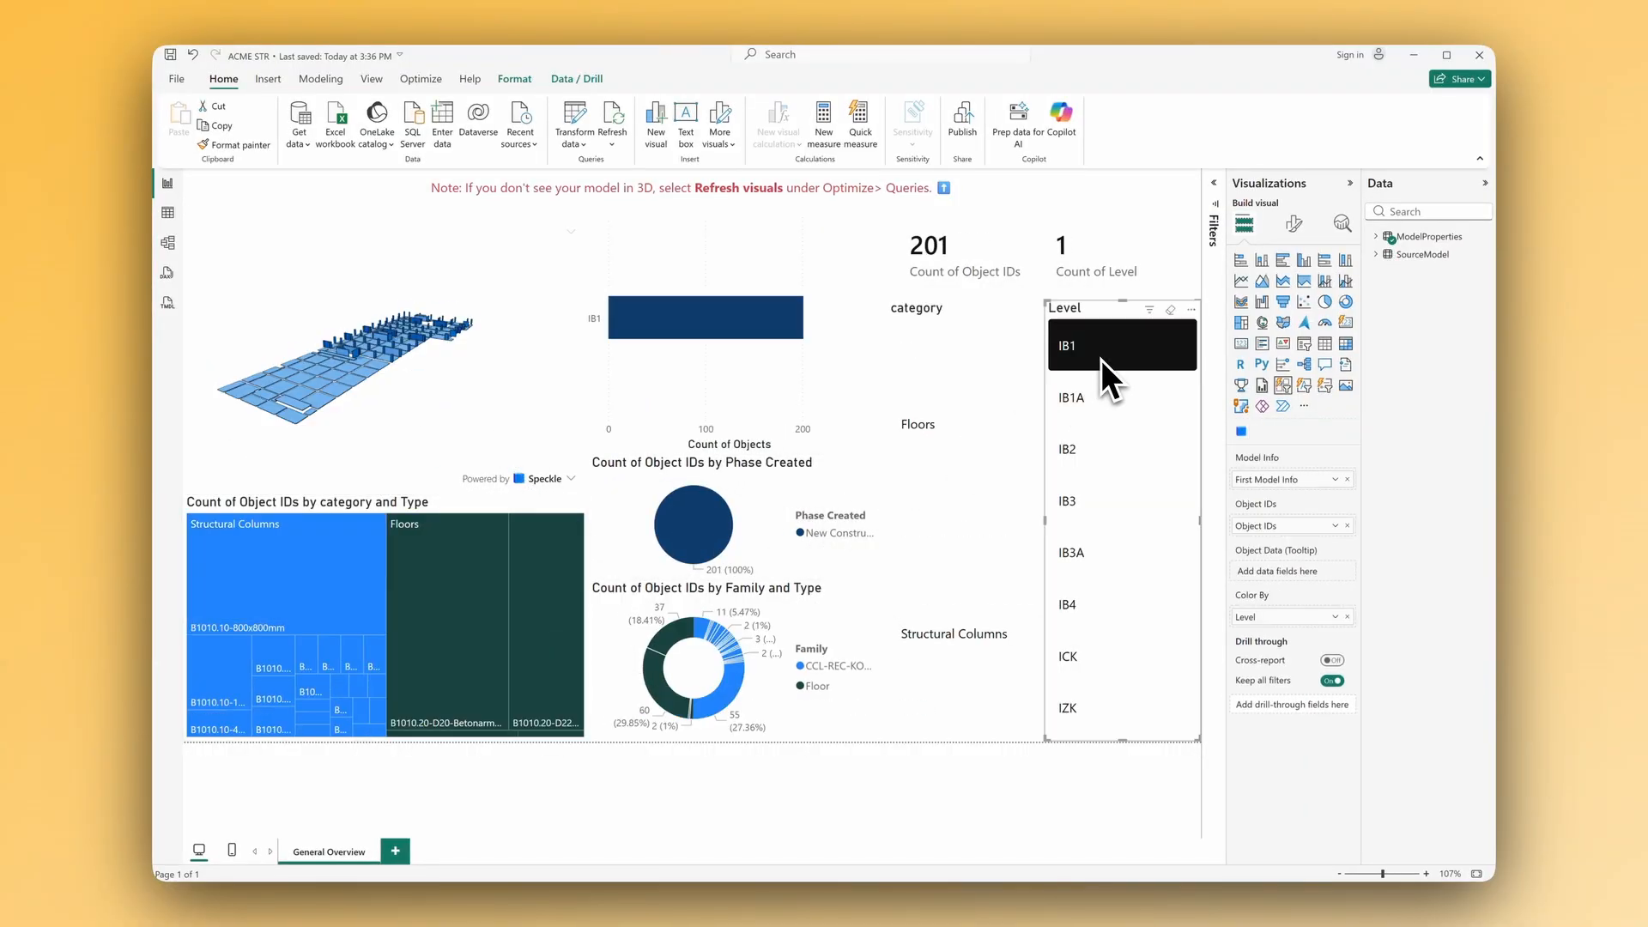
left_click(981, 471)
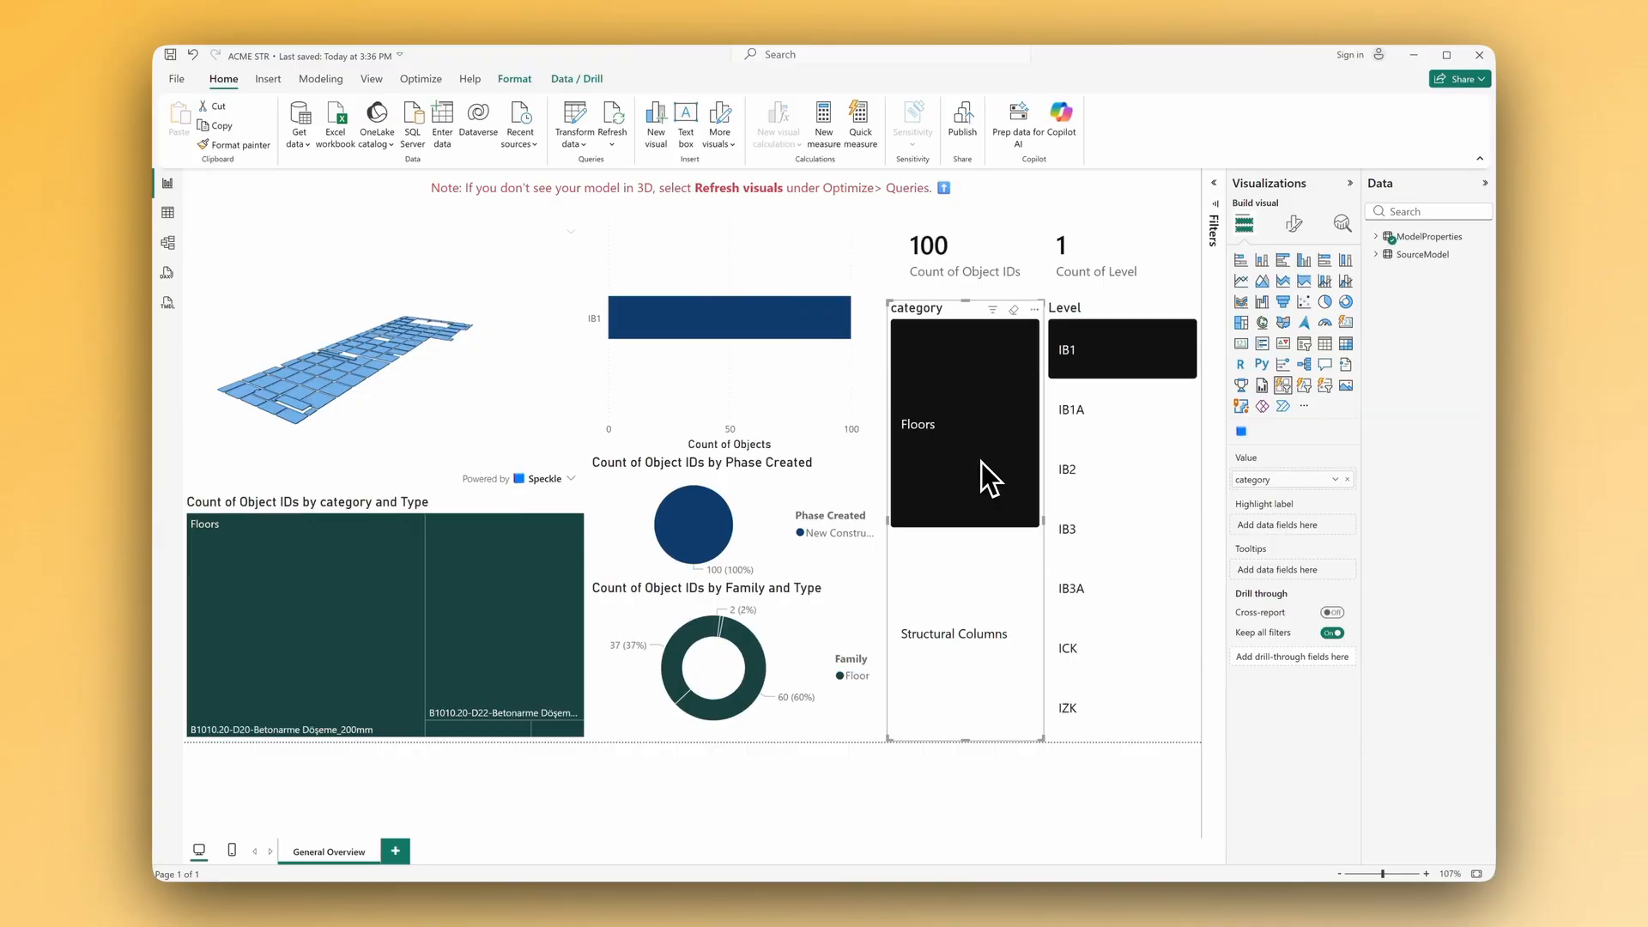
left_click(982, 461)
left_click(1112, 349)
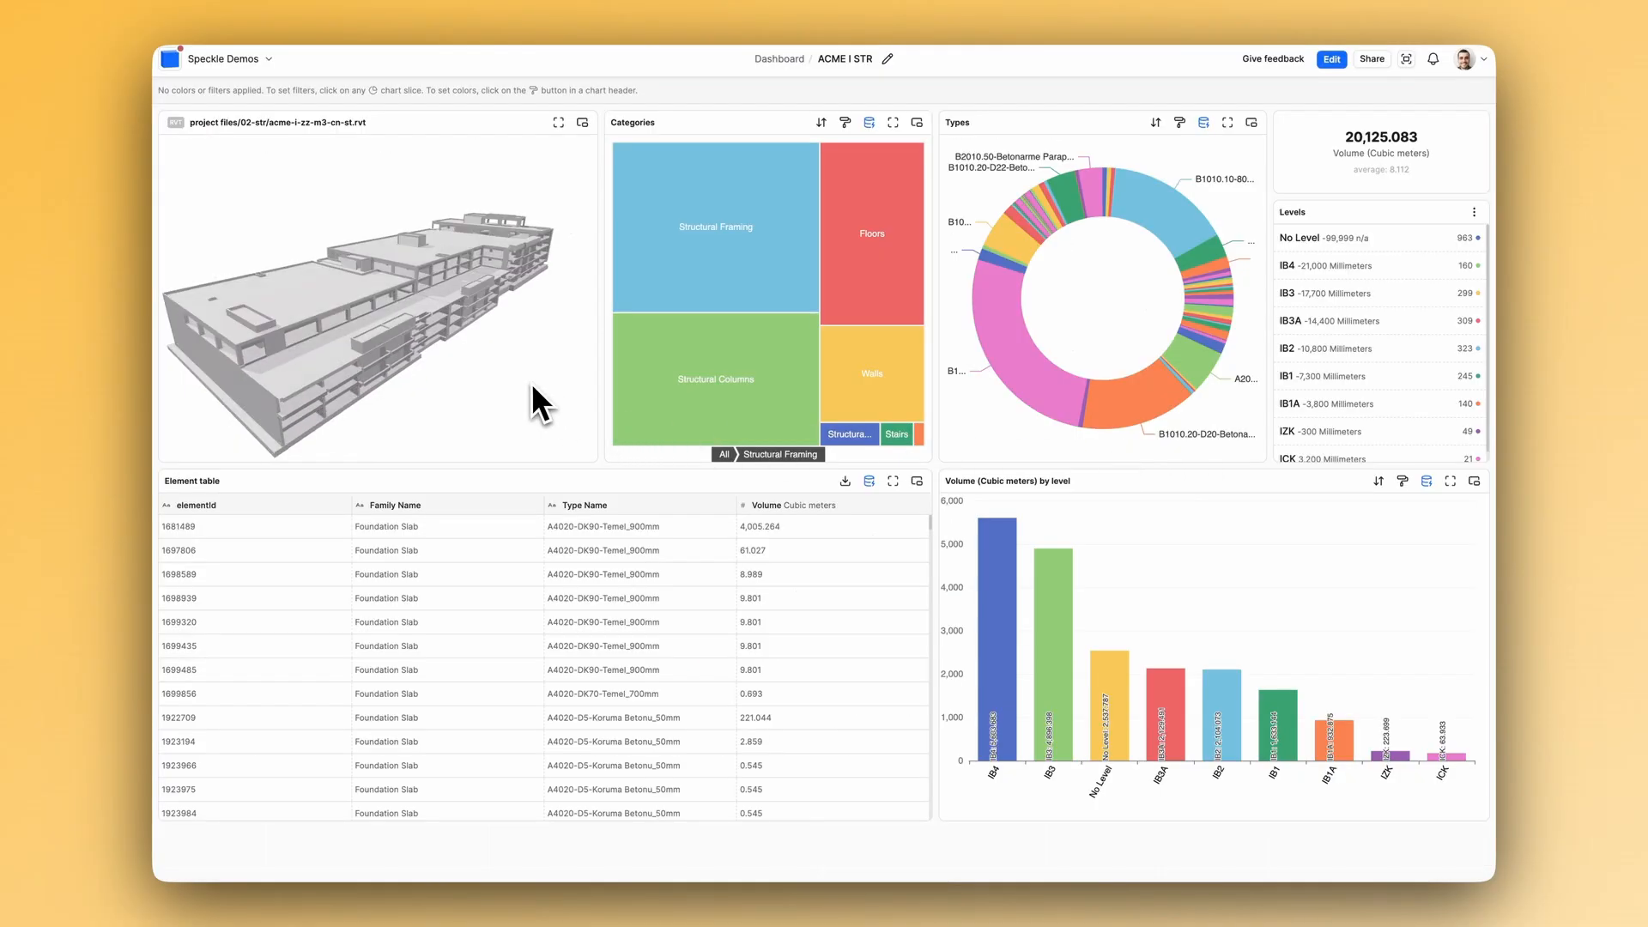
- In Speckle, filter the ACME I STR dashboard to levels IB3, IB4 and IB3A and apply the Categories chart's colours
left_click(1341, 296)
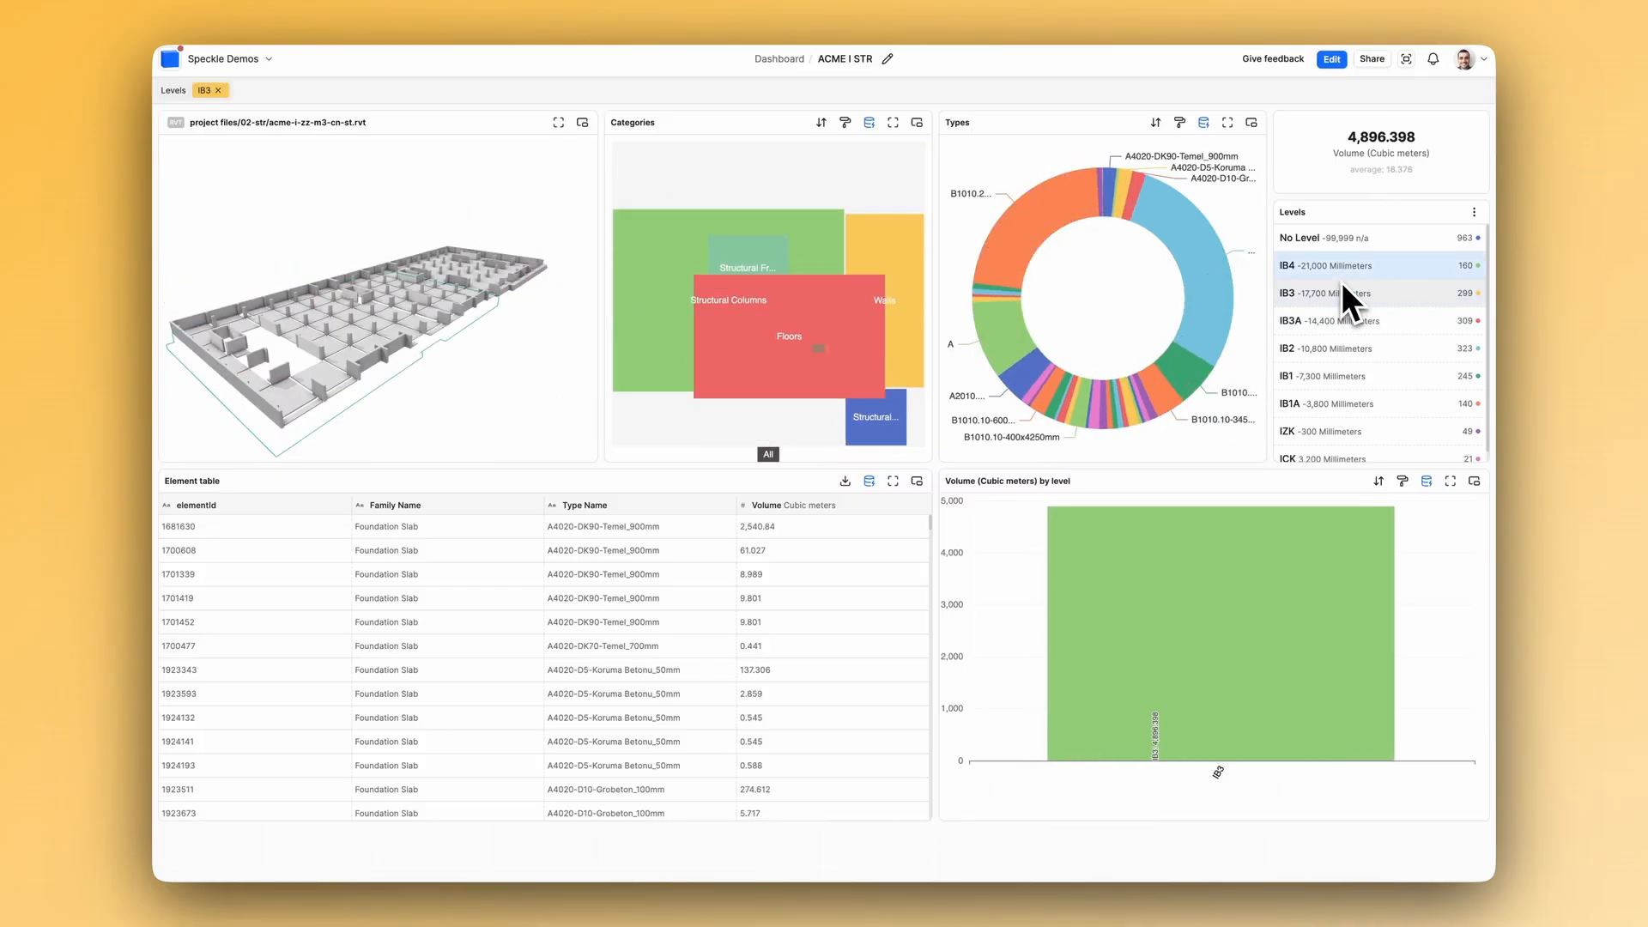
left_click(1341, 279)
left_click(1327, 325)
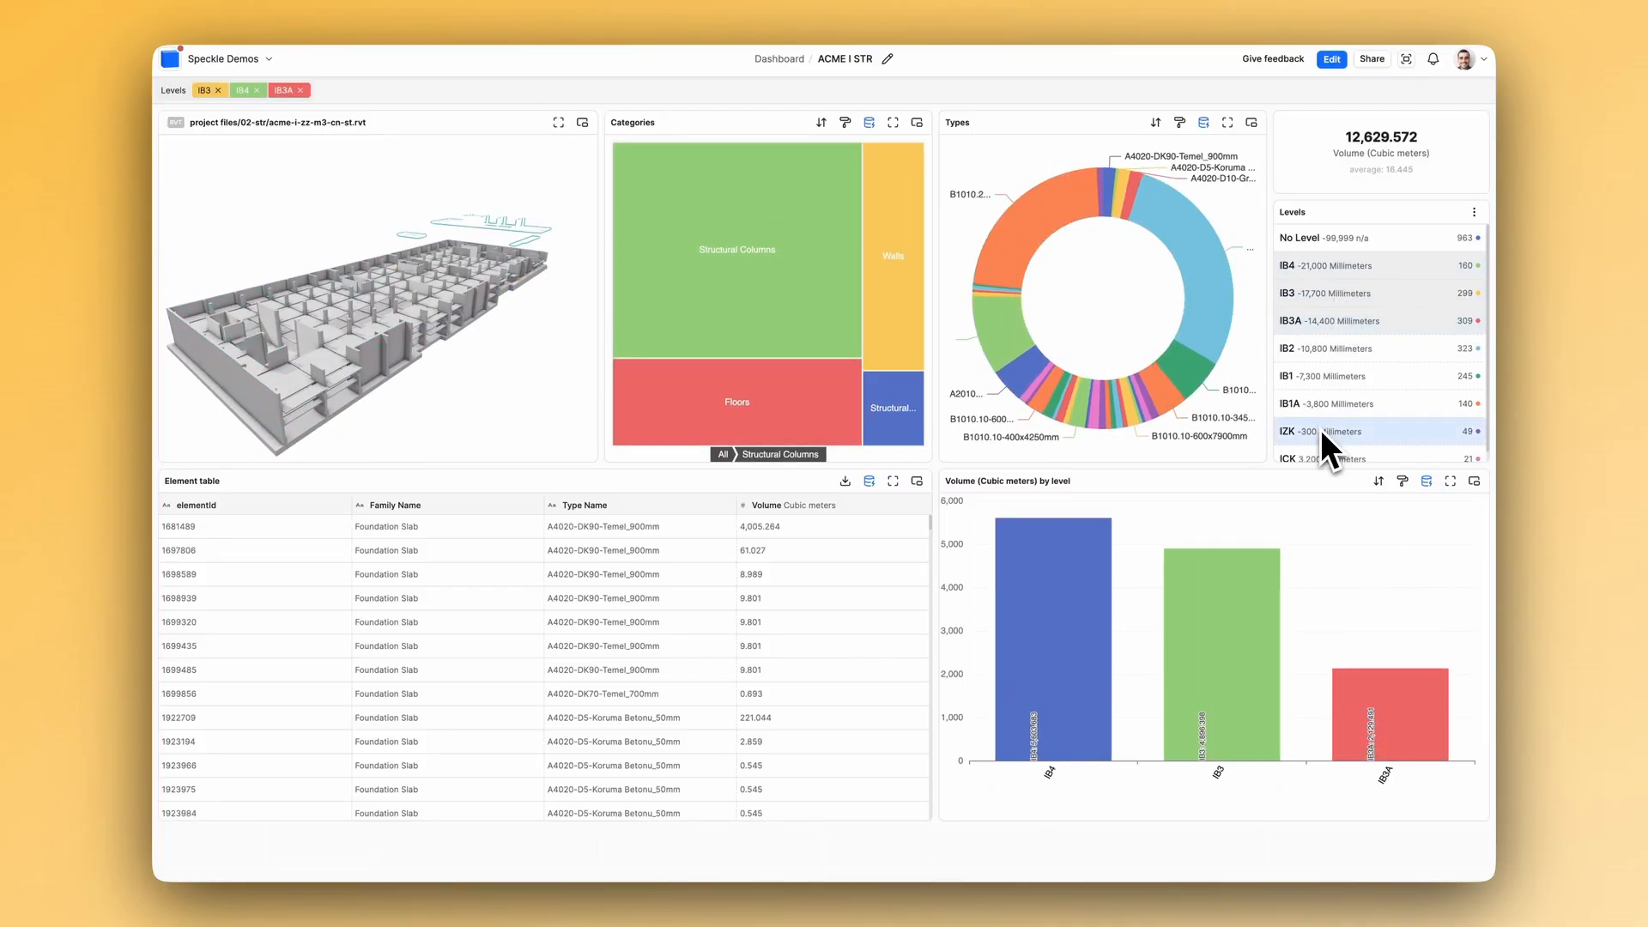
left_click(844, 122)
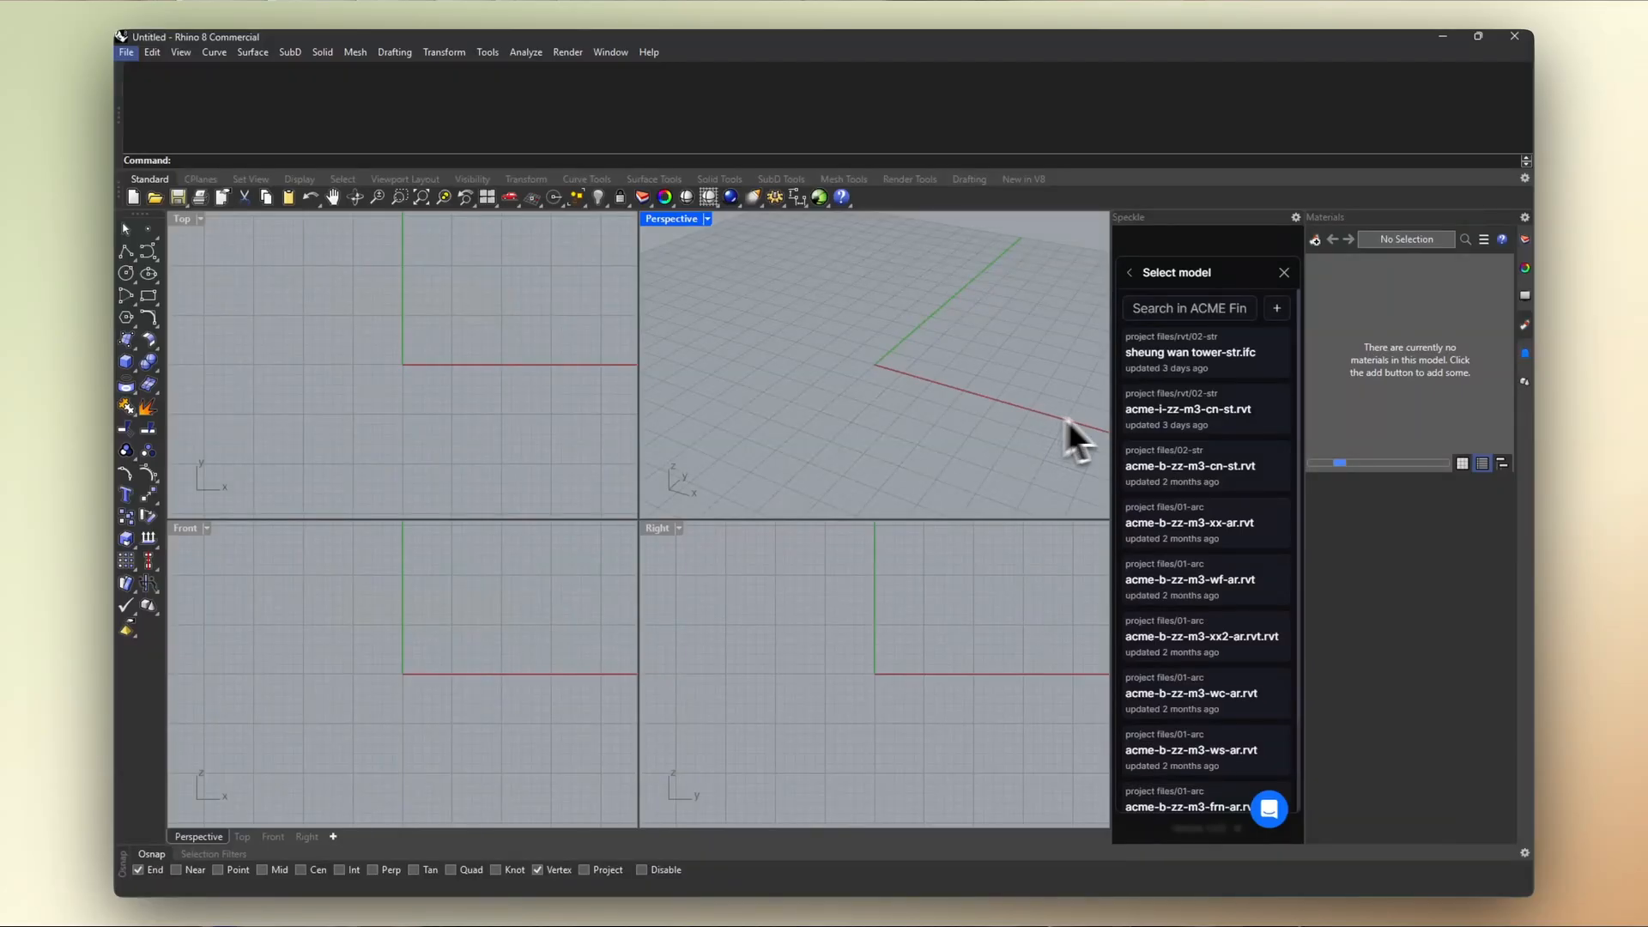
- In Rhino, load the latest version of acme-i-zz-m3-cn-st.rvt and inspect it in a maximized Perspective view
left_click(1187, 471)
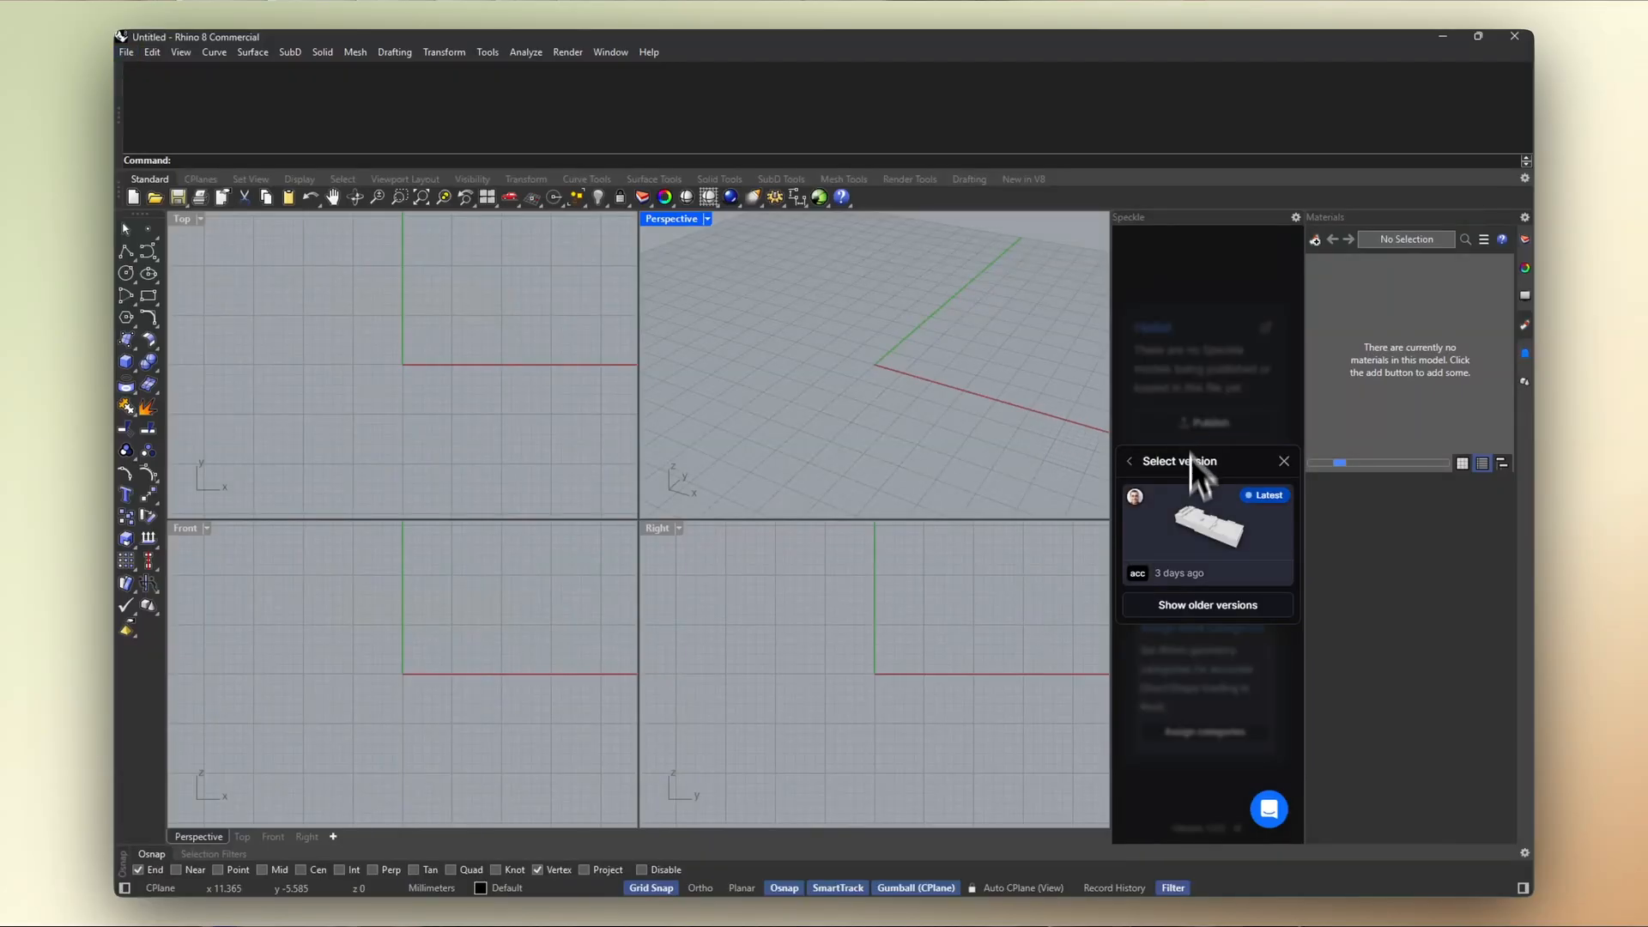
left_click(1193, 515)
double_click(673, 219)
scroll(893, 459, "down", 4)
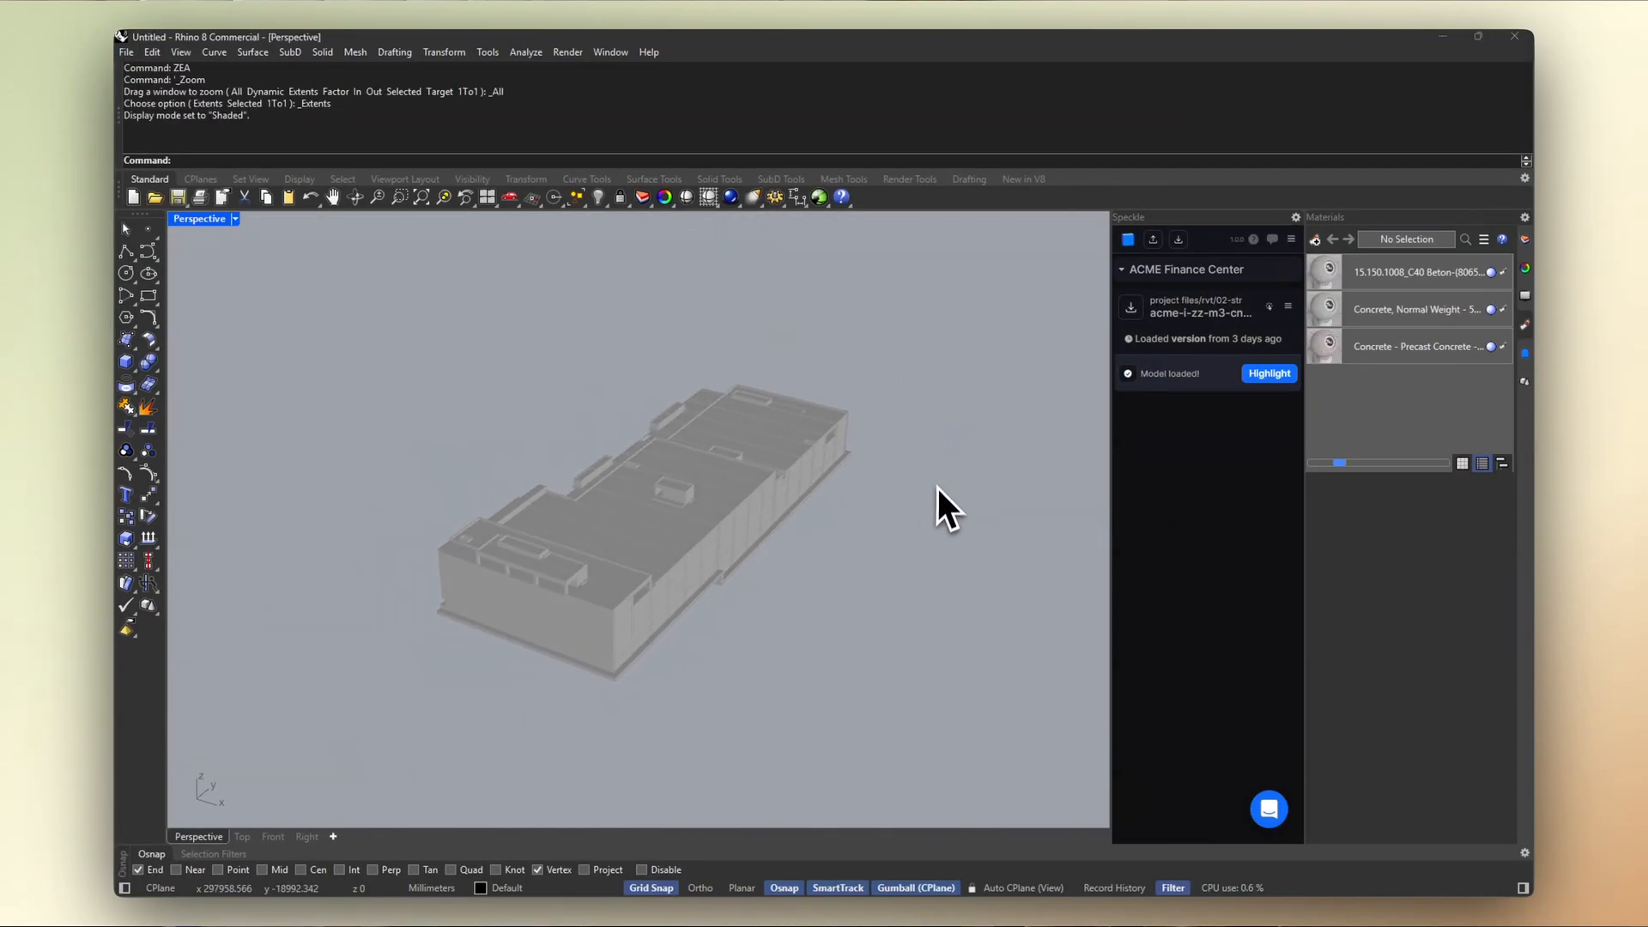
right_click_drag(935, 486, 581, 476)
scroll(561, 500, "up", 4)
- Look through the loaded model's layers and inspect one selected mesh of the building
left_click(1524, 240)
scroll(1434, 485, "down", 10)
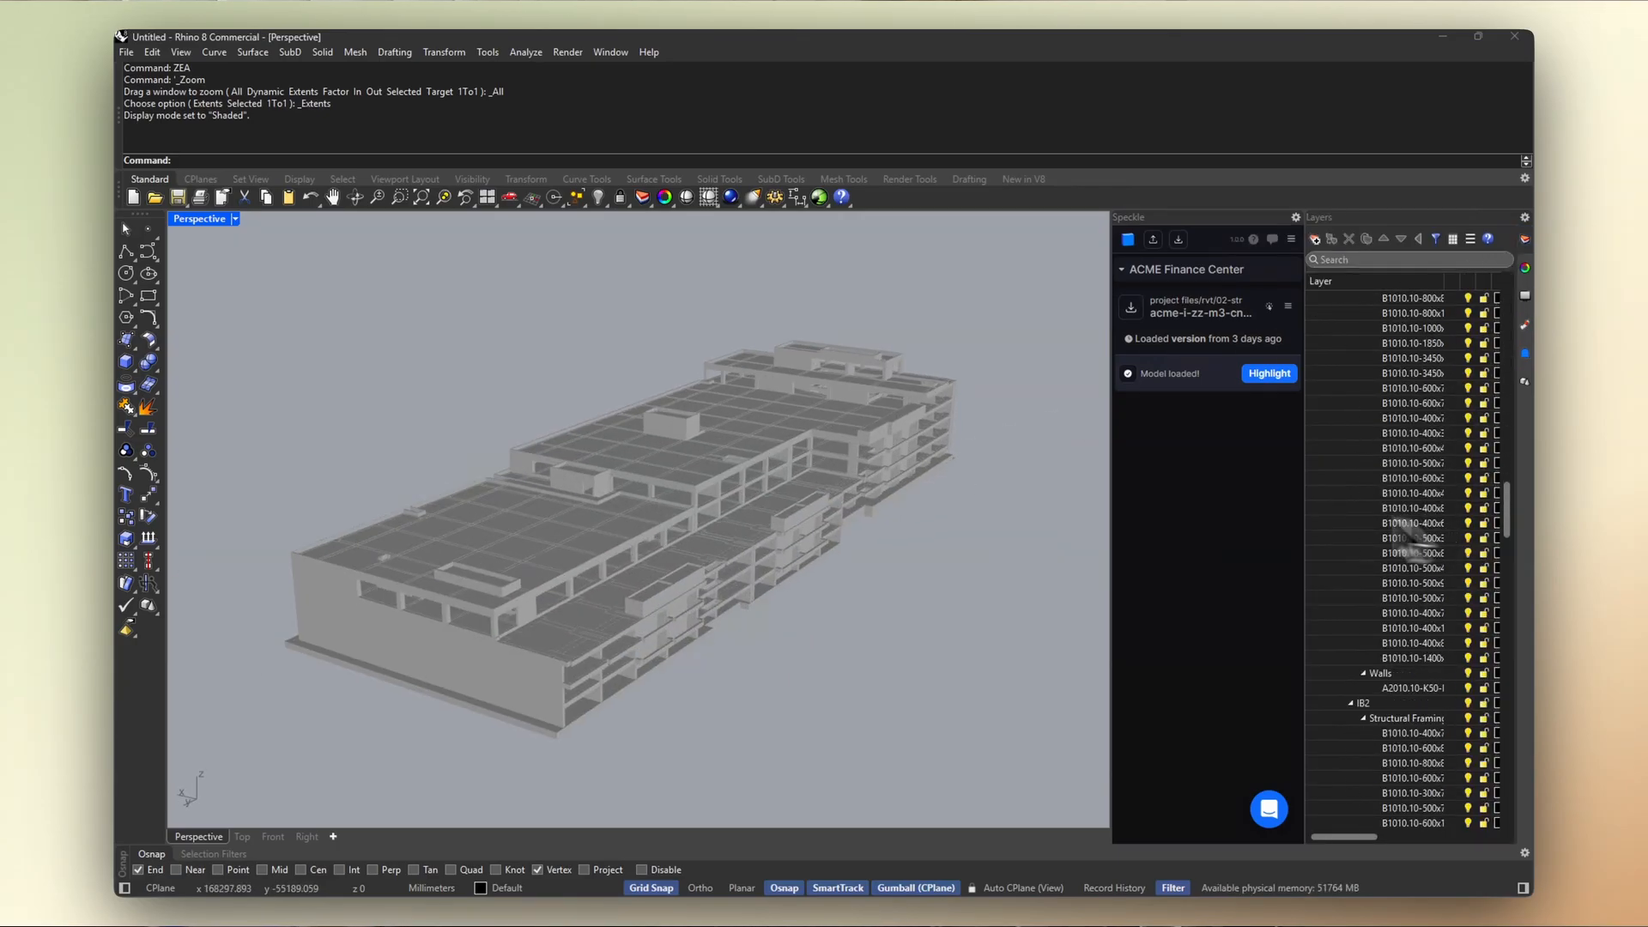
left_click(674, 594)
scroll(1397, 486, "down", 14)
scroll(1397, 484, "up", 13)
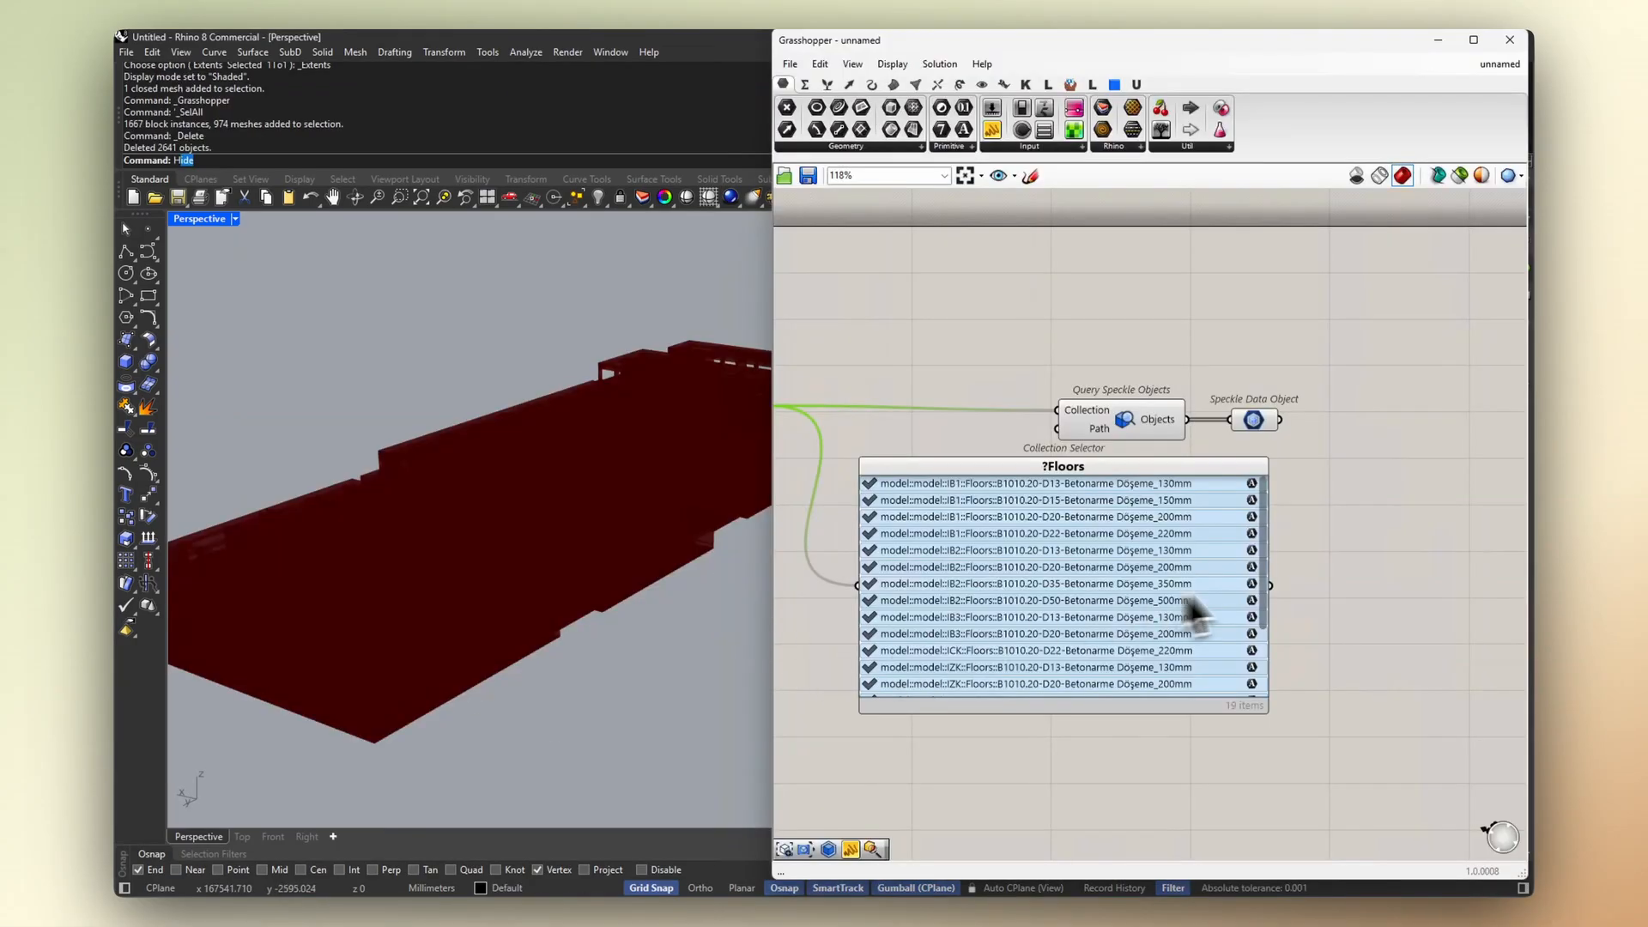
- In Grasshopper, connect the Collection Selector's Floors output to the Path input of Query Speckle Objects
left_click_drag(1271, 585, 1057, 429)
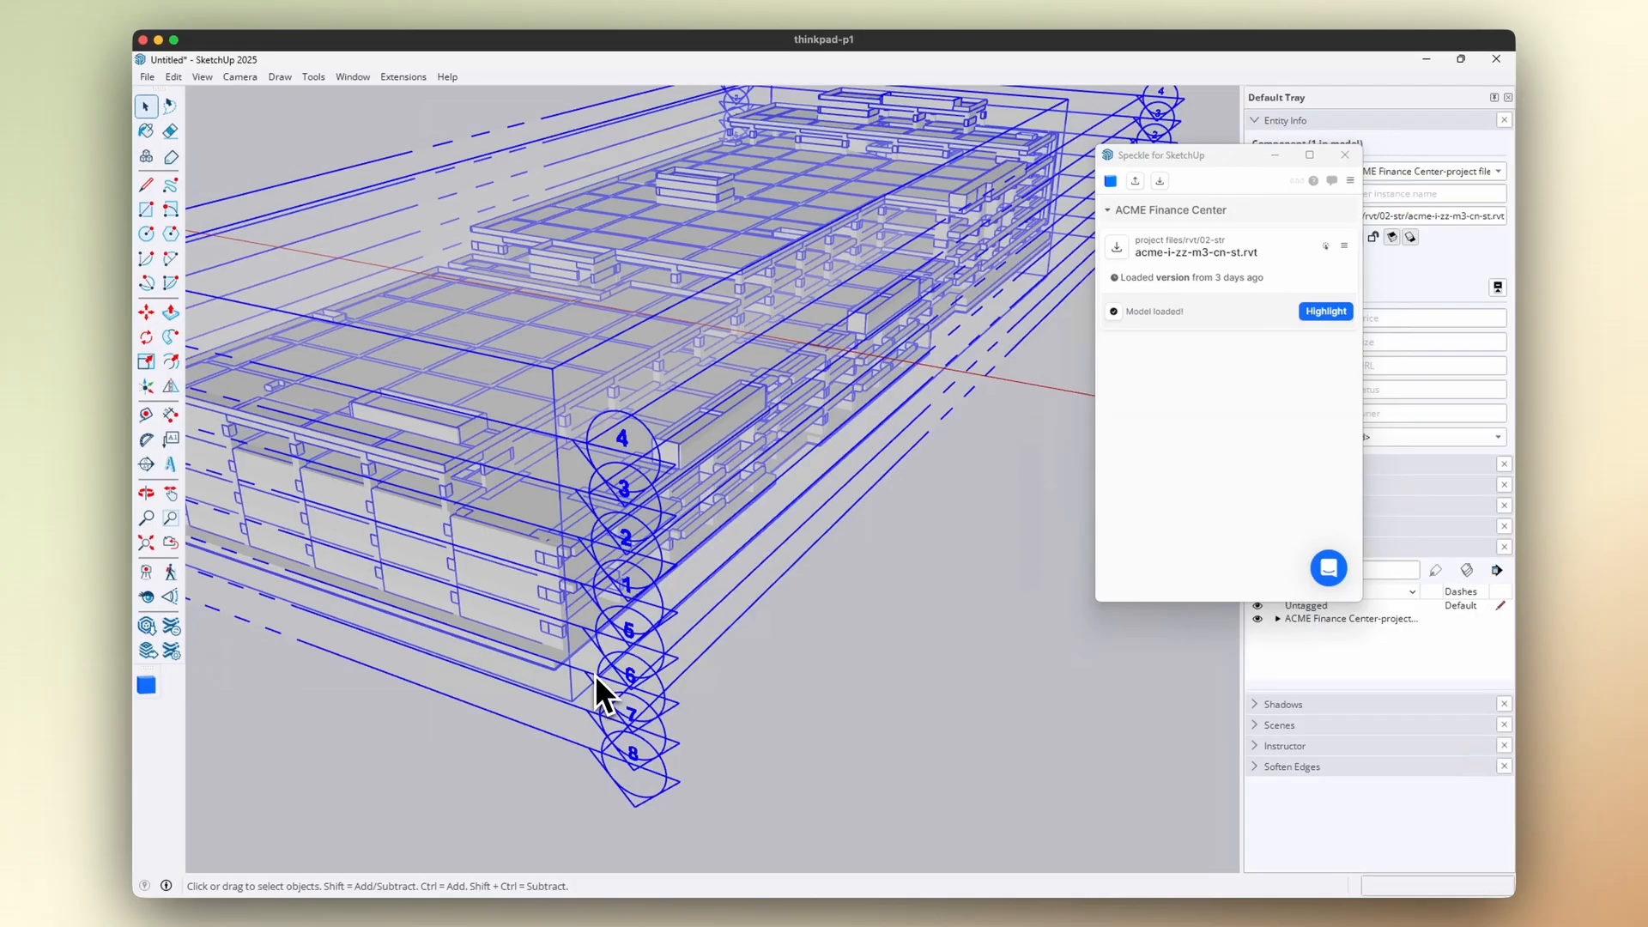
- In SketchUp, inspect the loaded acme-i-zz-m3-cn-st.rvt model from another angle
middle_click_drag(600, 684, 730, 541)
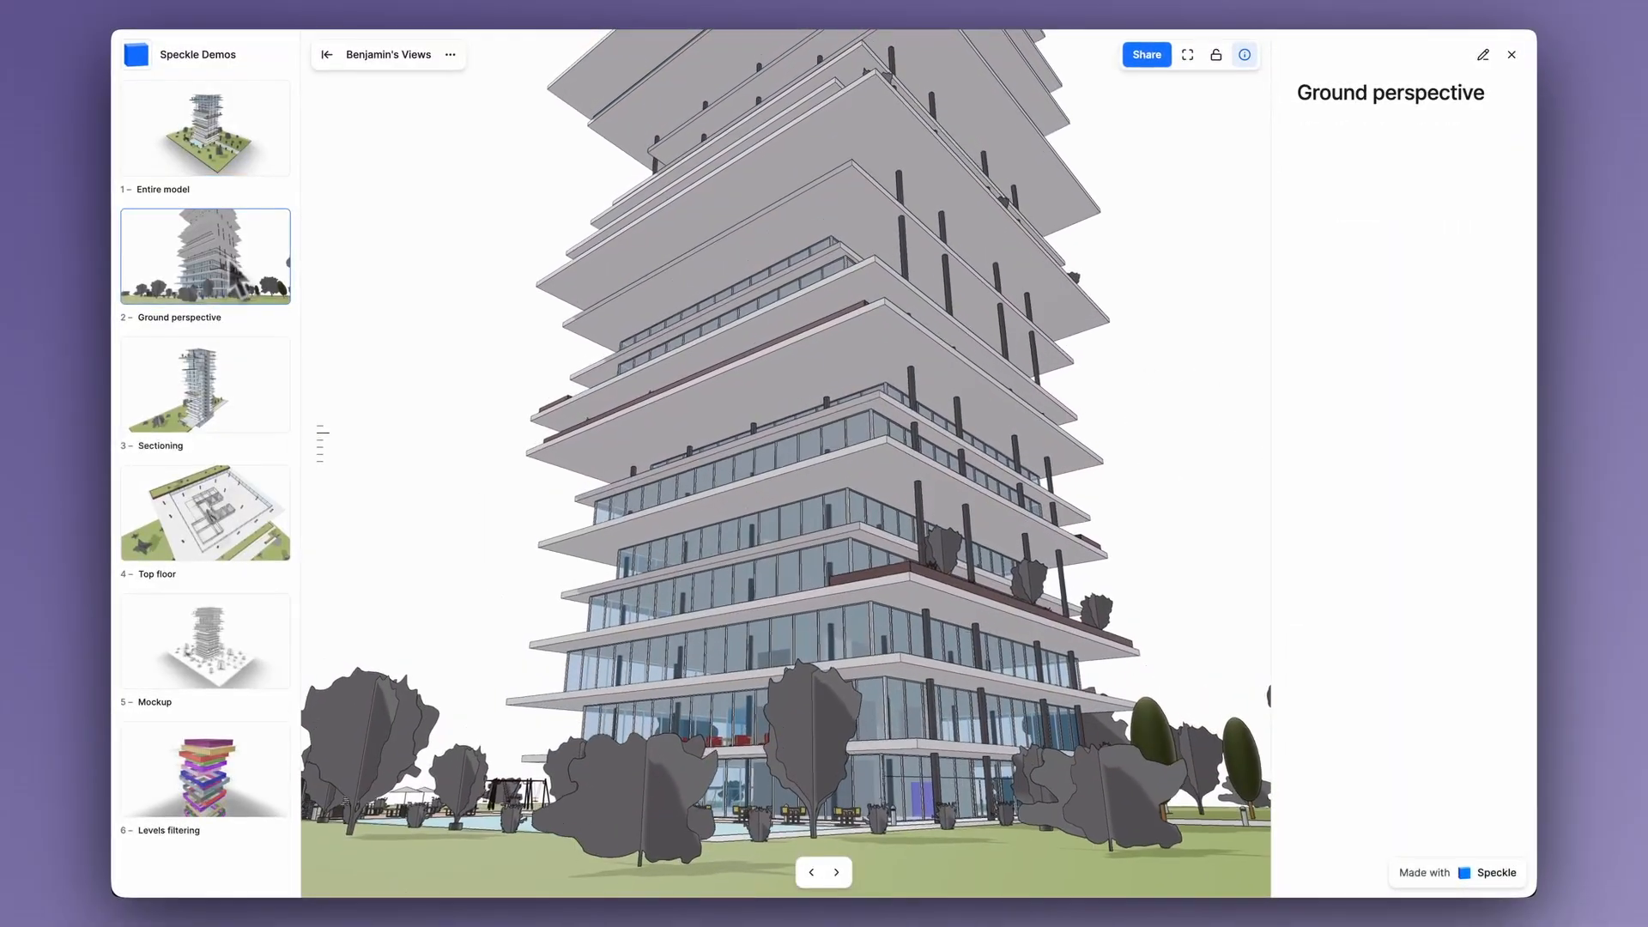
- In Speckle, present the Sectioning, Top floor and Mockup views of the tower presentation in turn
left_click(209, 388)
left_click(206, 480)
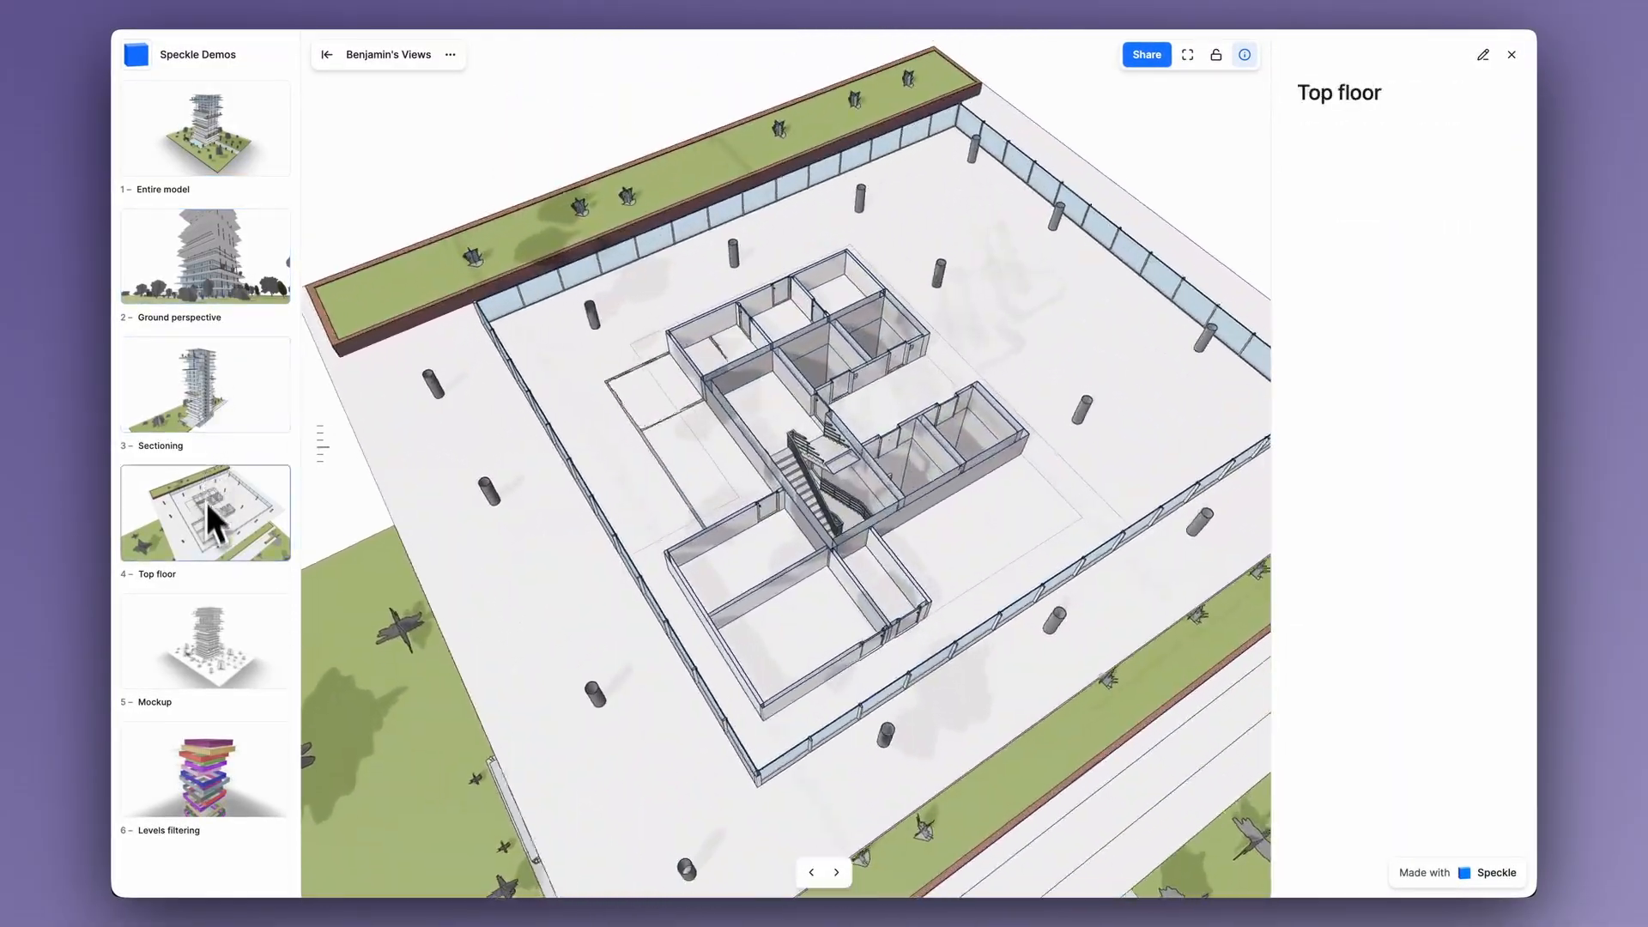
left_click(203, 644)
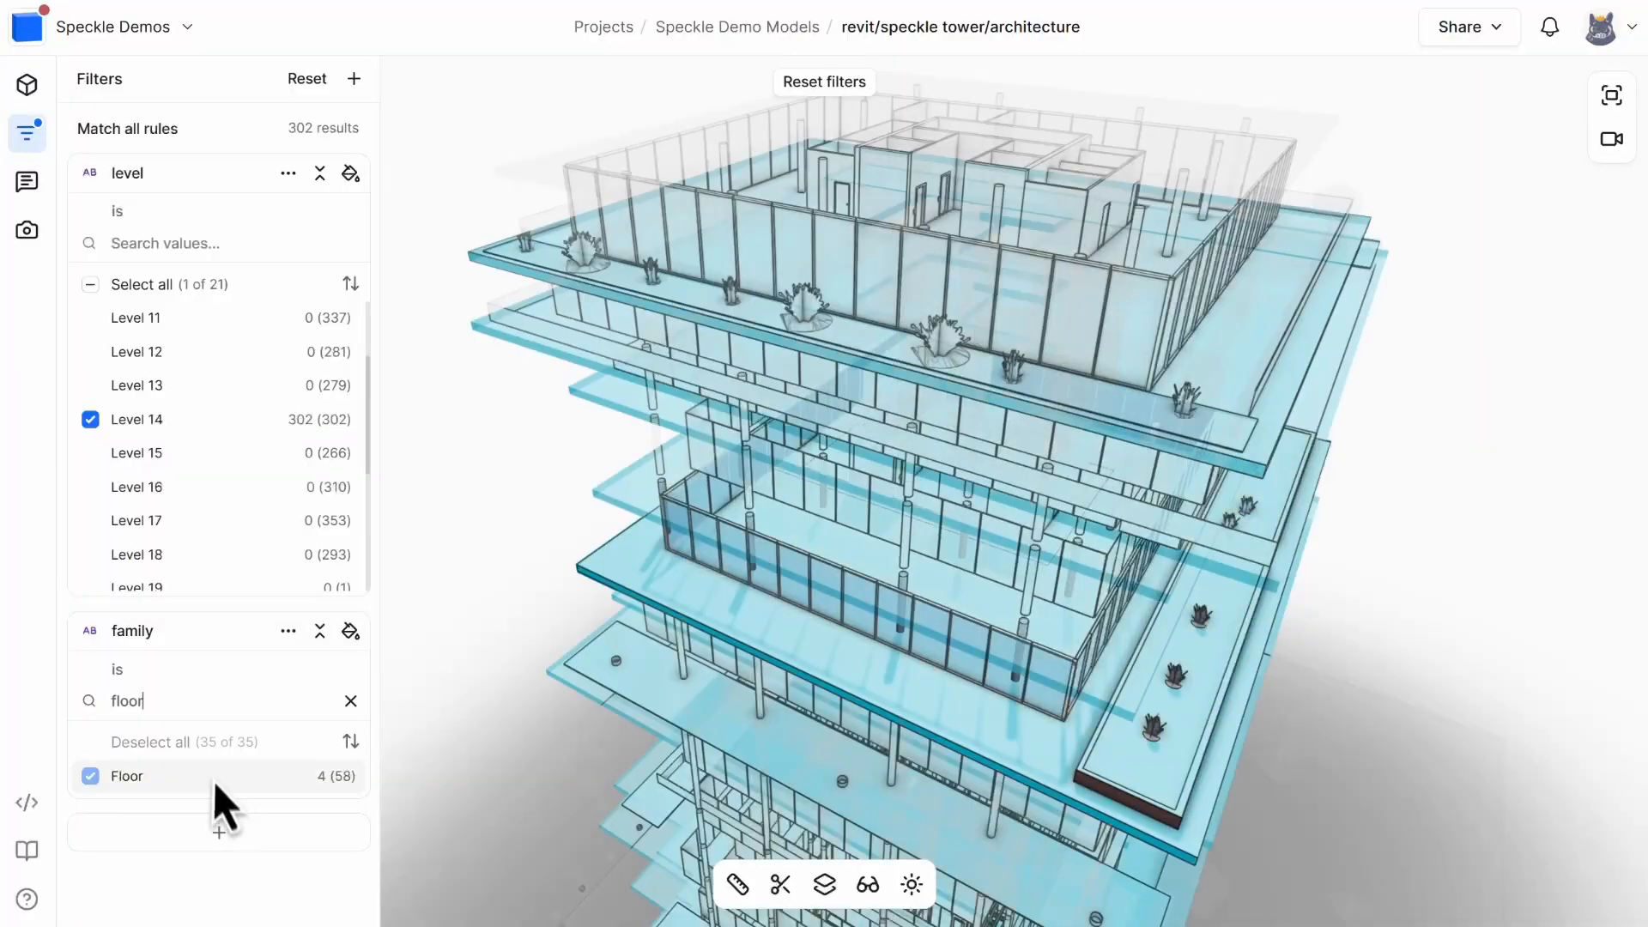
- Set the family filter of the Speckle tower architecture model to Floor, alongside the Level 14 filter
left_click(214, 781)
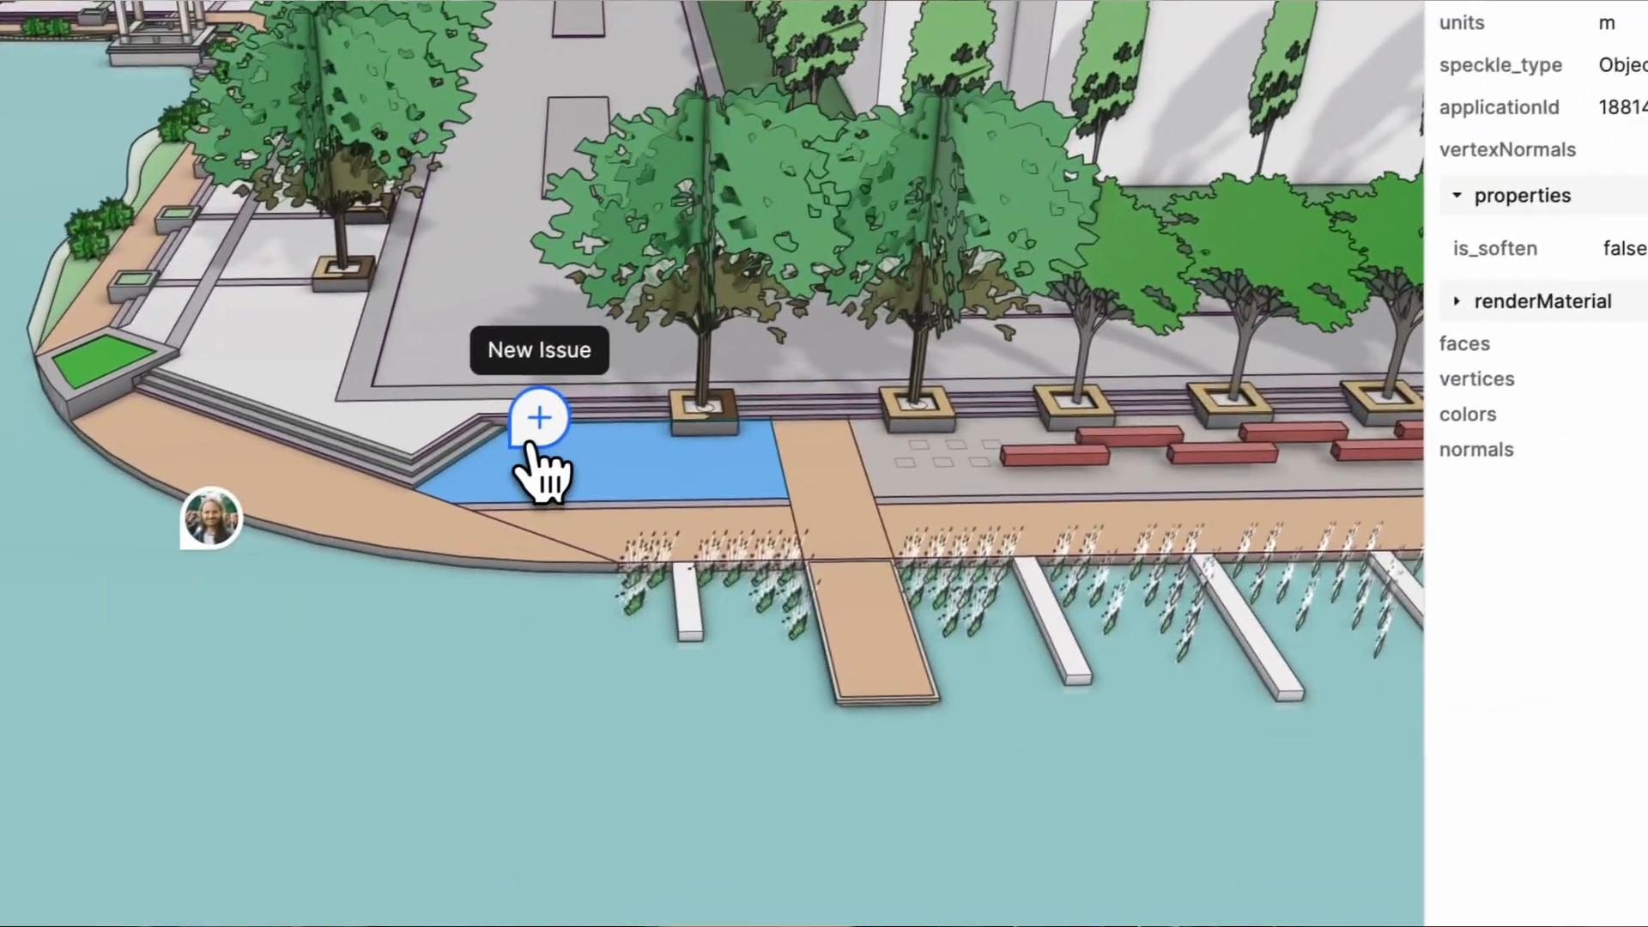
- Create an issue titled "Add more seating here" on the selected waterfront paving and sketch a freehand markup across that paved area
left_click(534, 419)
type("Add more seating here")
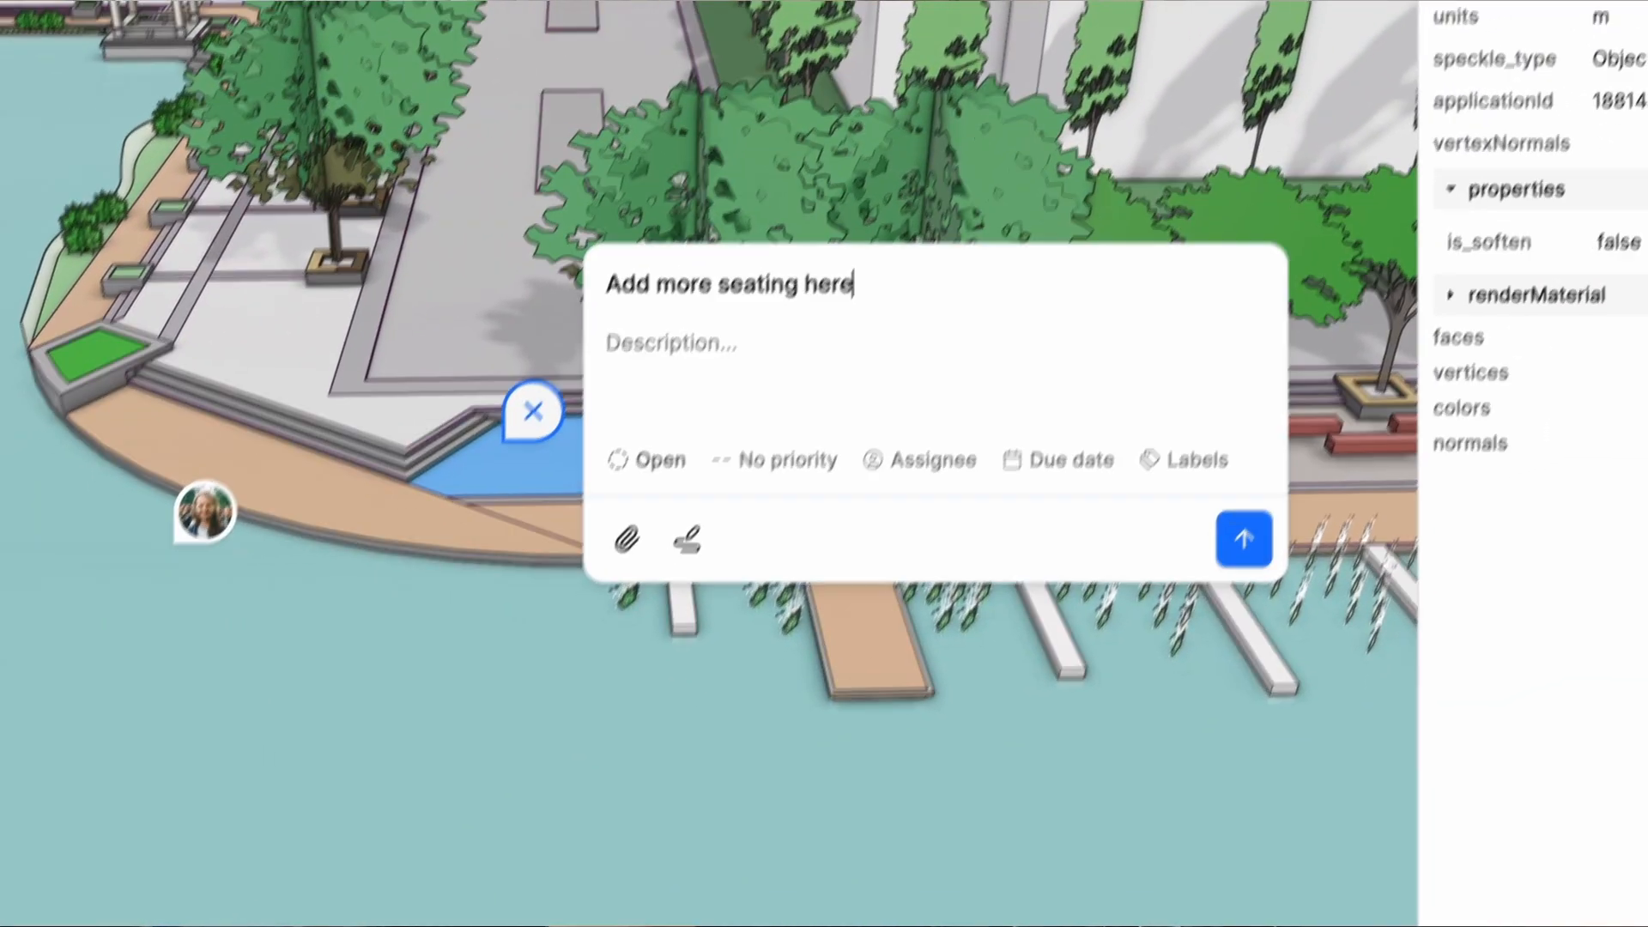
left_click(681, 550)
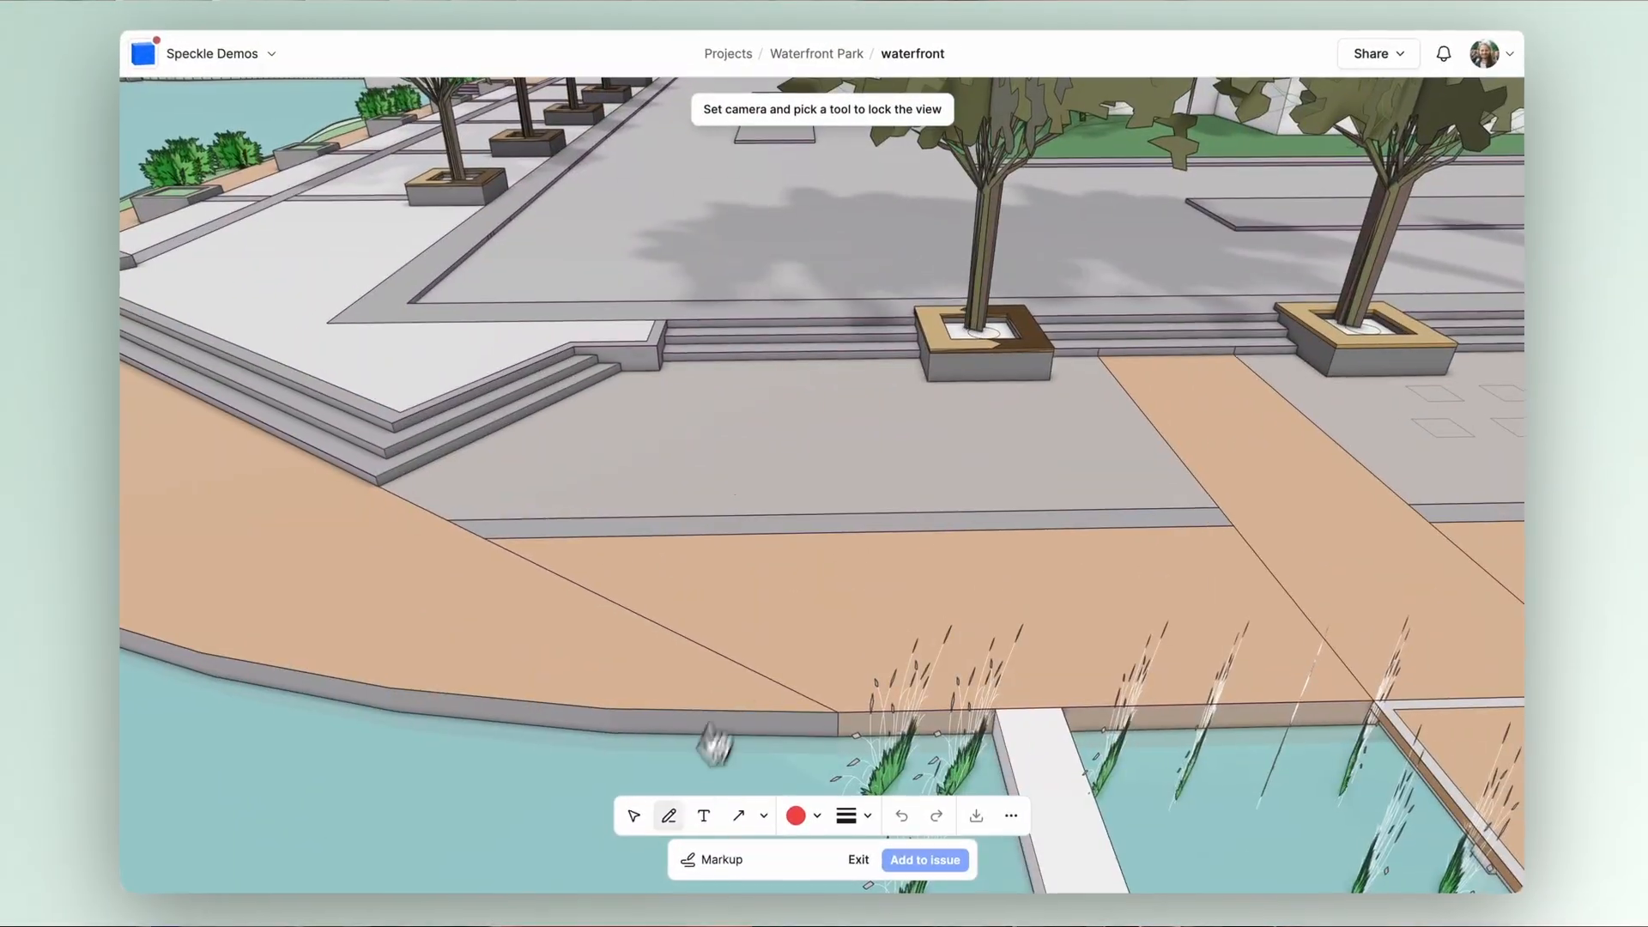
mouse_move(533, 467)
left_mouse_down()
mouse_move(764, 459)
mouse_move(908, 404)
left_mouse_up()
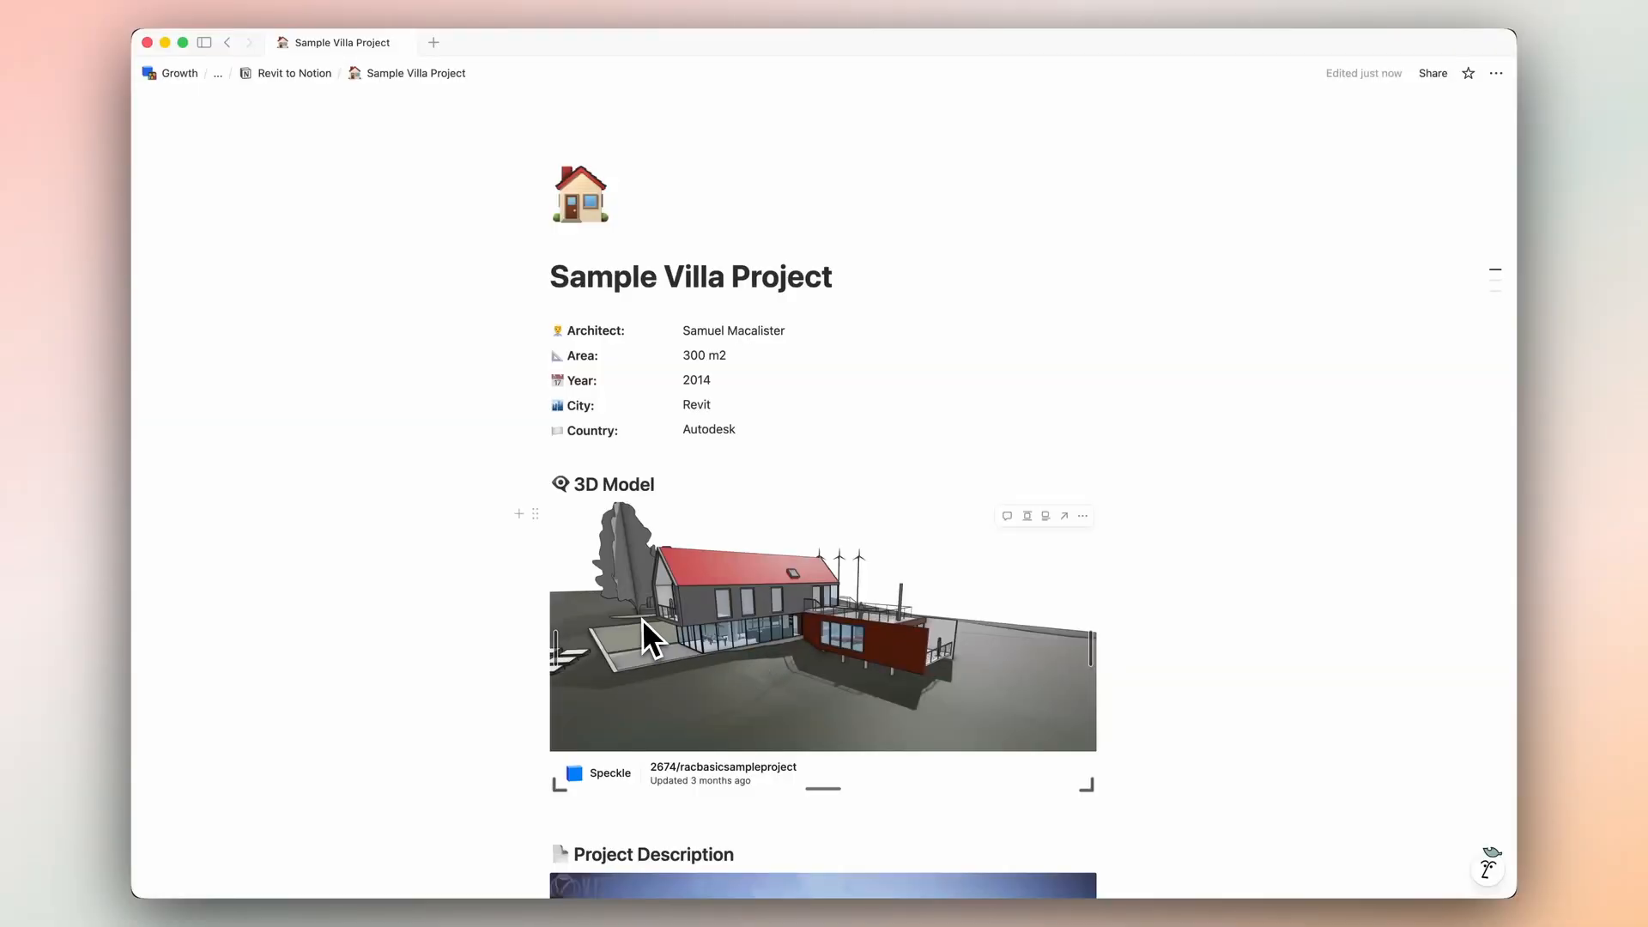
- Examine the embedded 3D models in the Notion villa page, the Miro board and the Gamma villa presentation
mouse_move(642, 620)
left_mouse_down()
mouse_move(664, 600)
mouse_move(642, 616)
left_mouse_up()
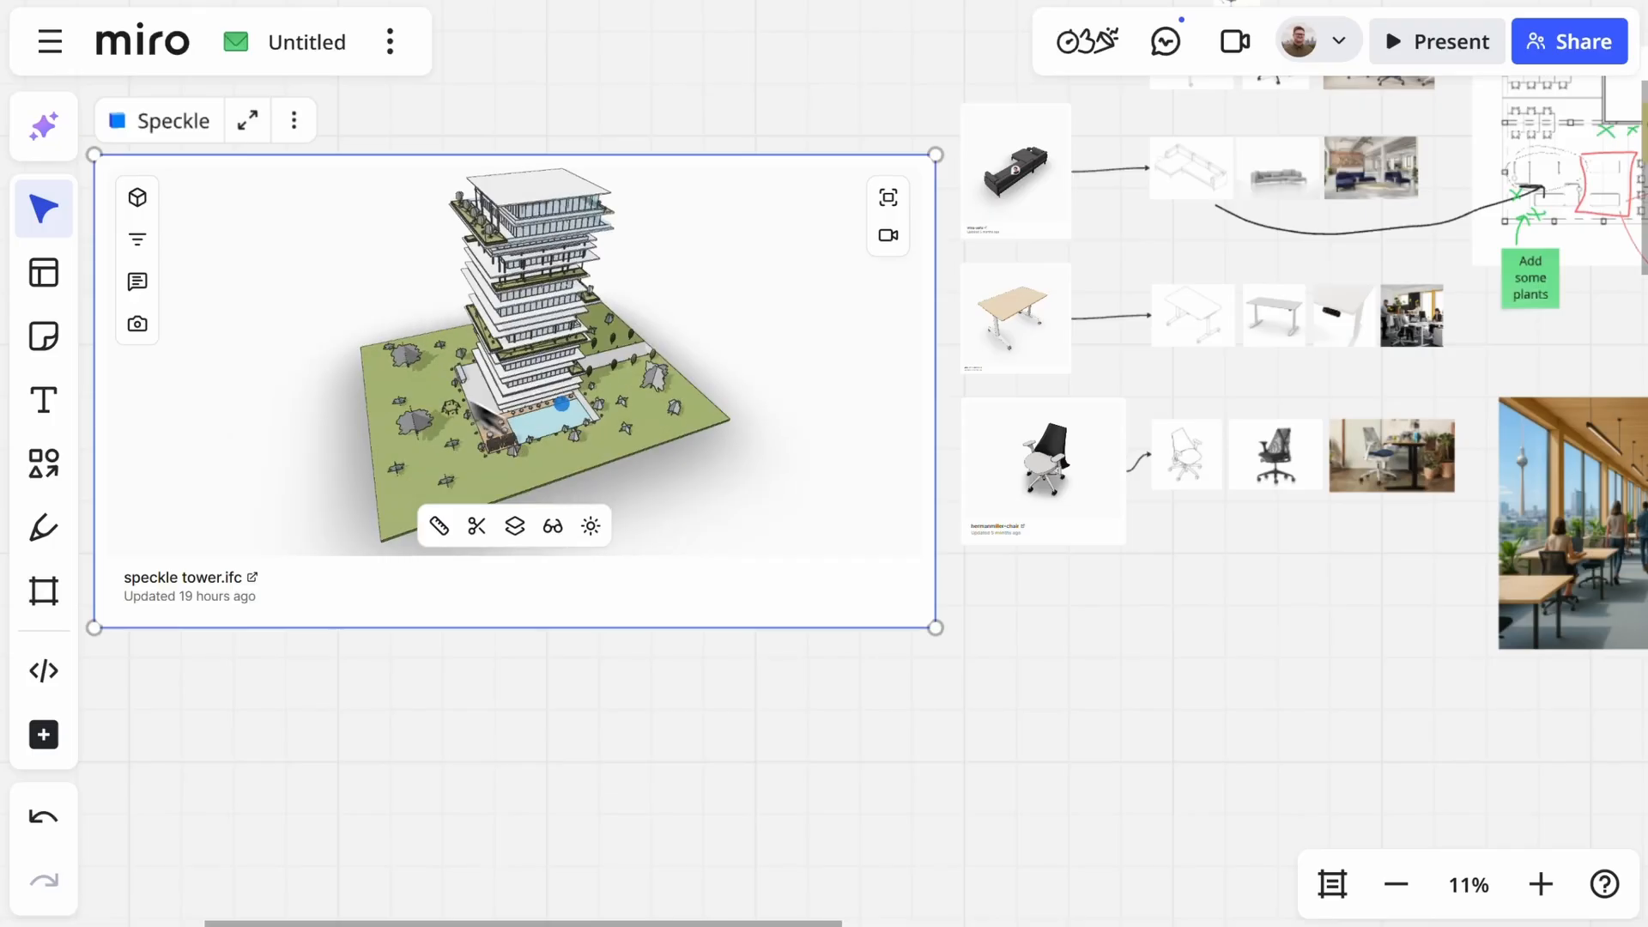
left_click_drag(577, 423, 511, 460)
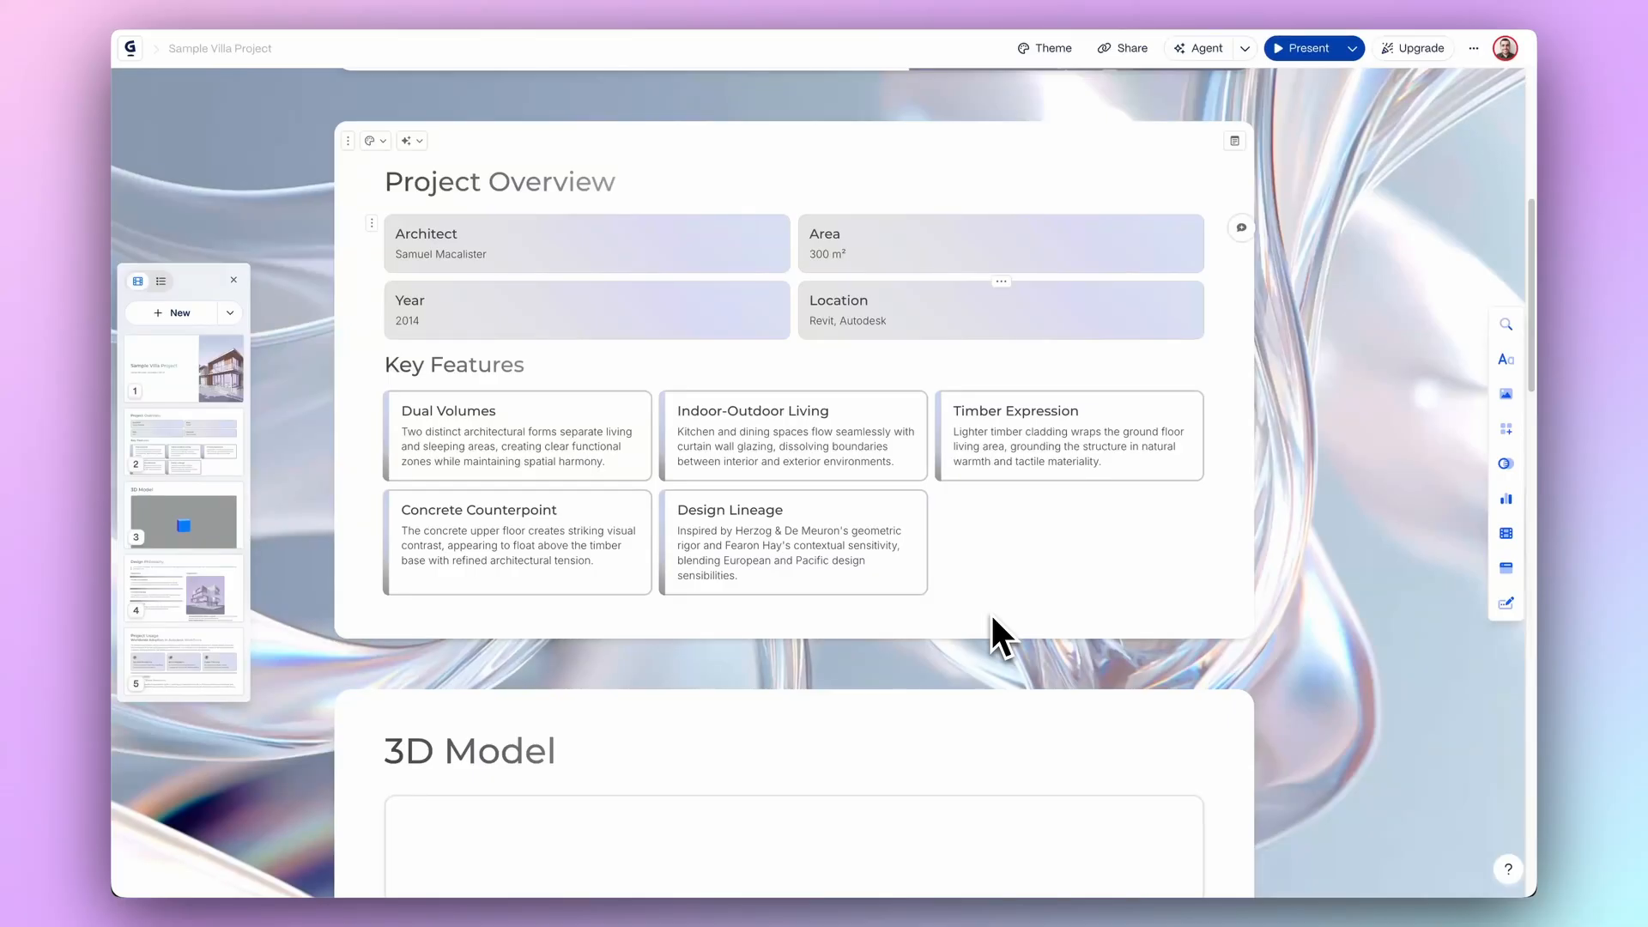
scroll(990, 611, "down", 10)
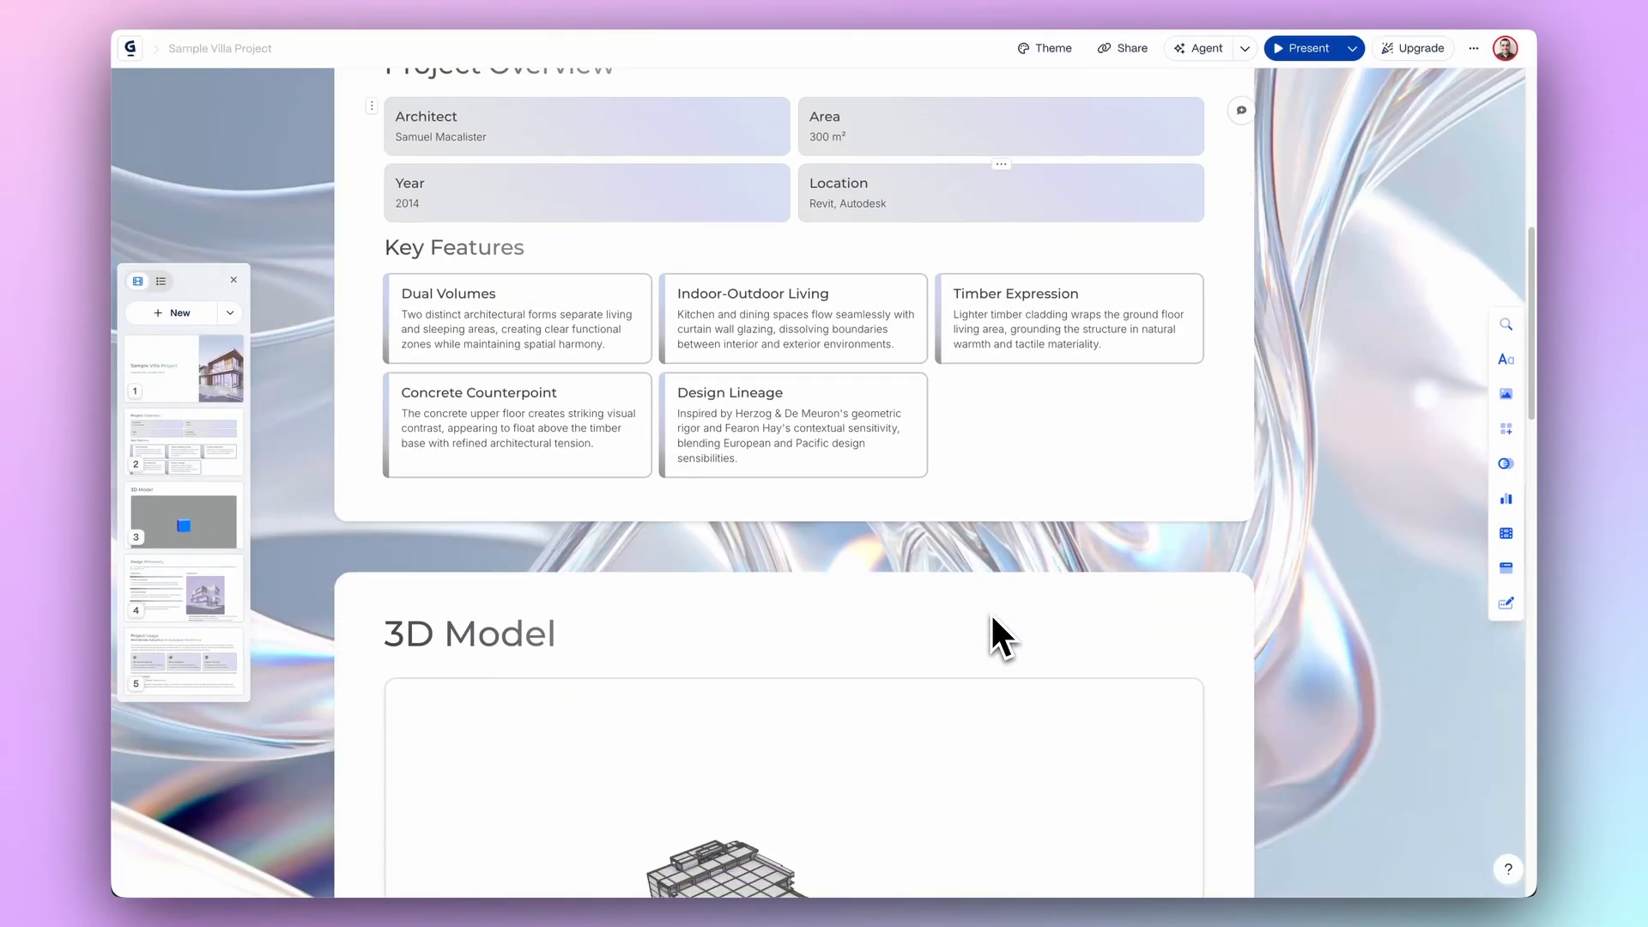